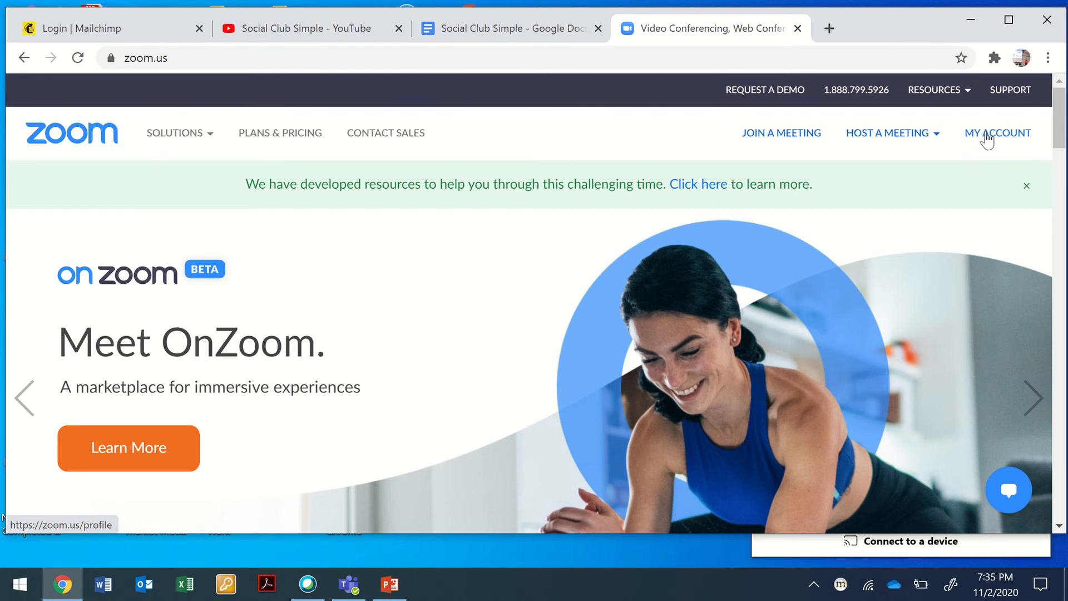
Open the account's meetings list and start scheduling a new meeting
{"action": "left_click", "coordinate": [985, 137]}
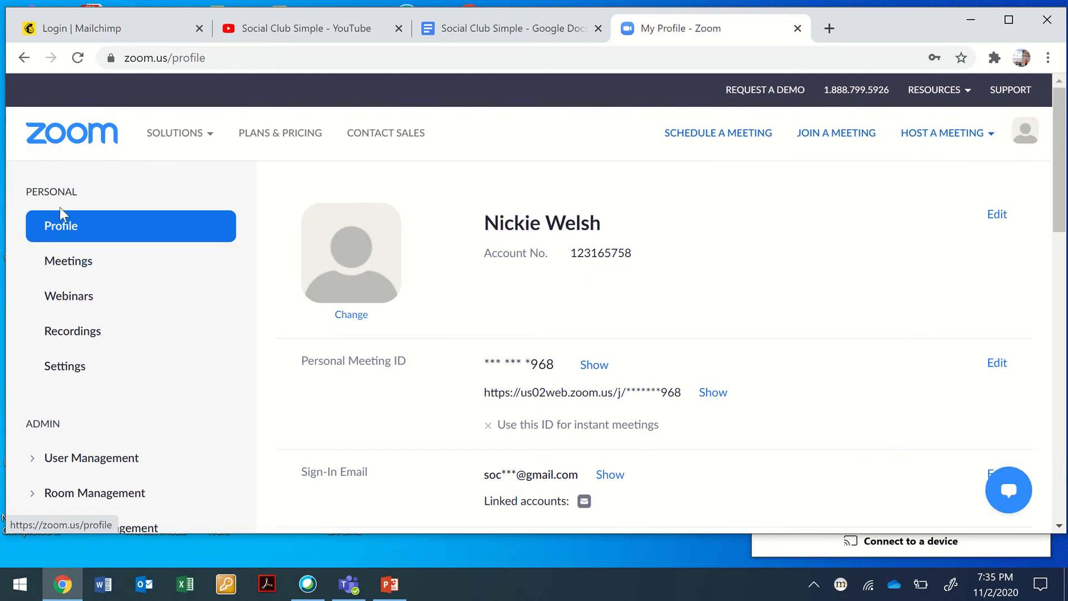
{"action": "left_click", "coordinate": [61, 269]}
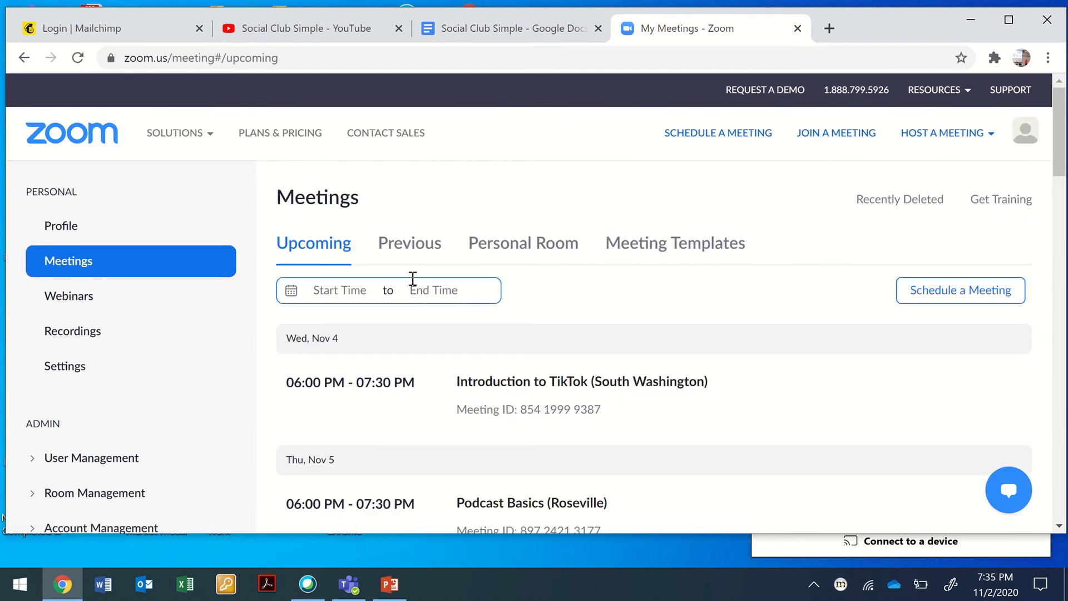
{"action": "left_click", "coordinate": [954, 298]}
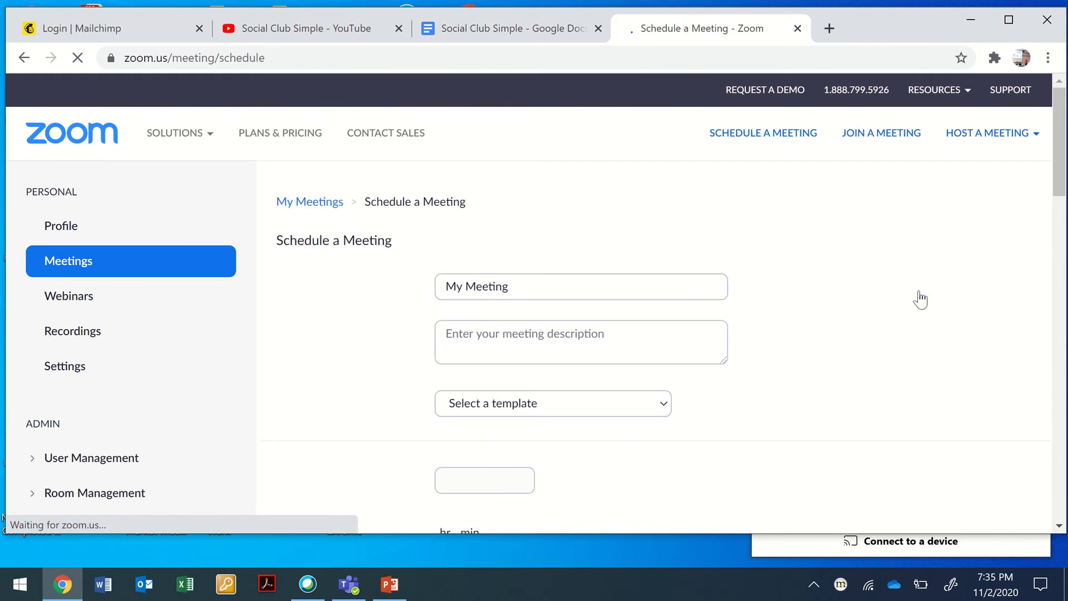
Replace the default meeting topic with "Coffee with Friends"
{"action": "left_click", "coordinate": [525, 288]}
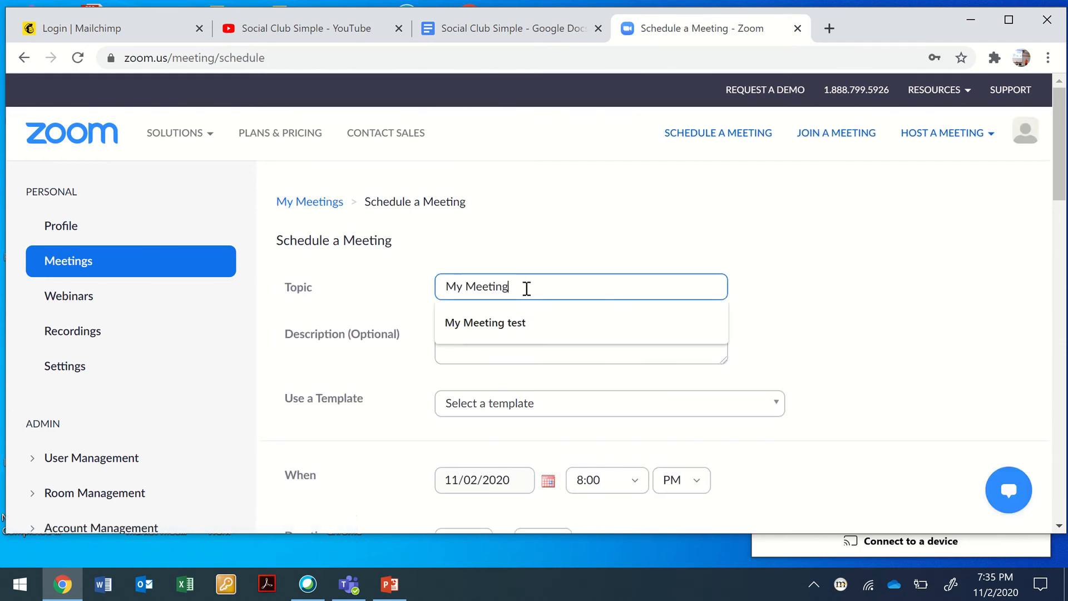
{"action": "left_click_drag", "start_coordinate": [526, 288], "coordinate": [447, 289]}
{"action": "key", "text": "BackSpace"}
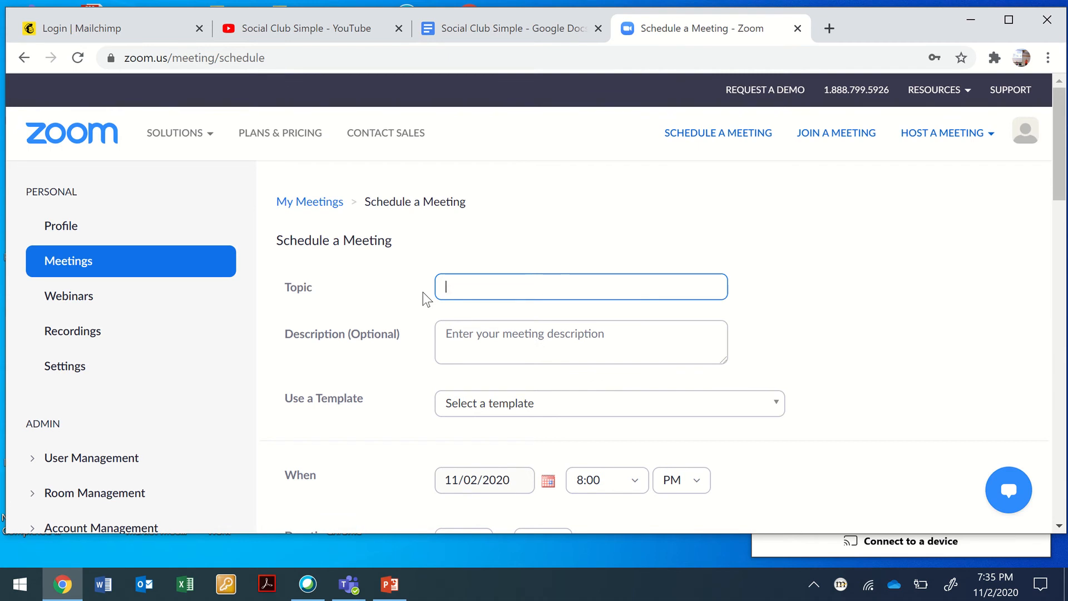
{"action": "type", "text": "Coffee with Friends"}
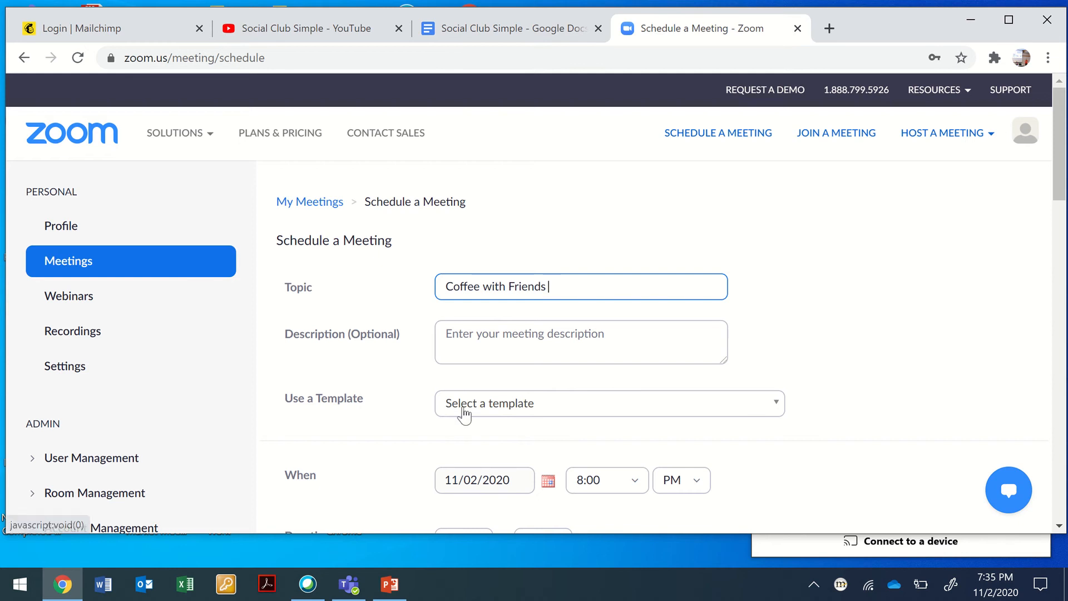
Set the meeting's start to 11/07/2020 at 8:00 AM
{"action": "scroll", "coordinate": [467, 415], "scroll_direction": "down", "scroll_amount": 1}
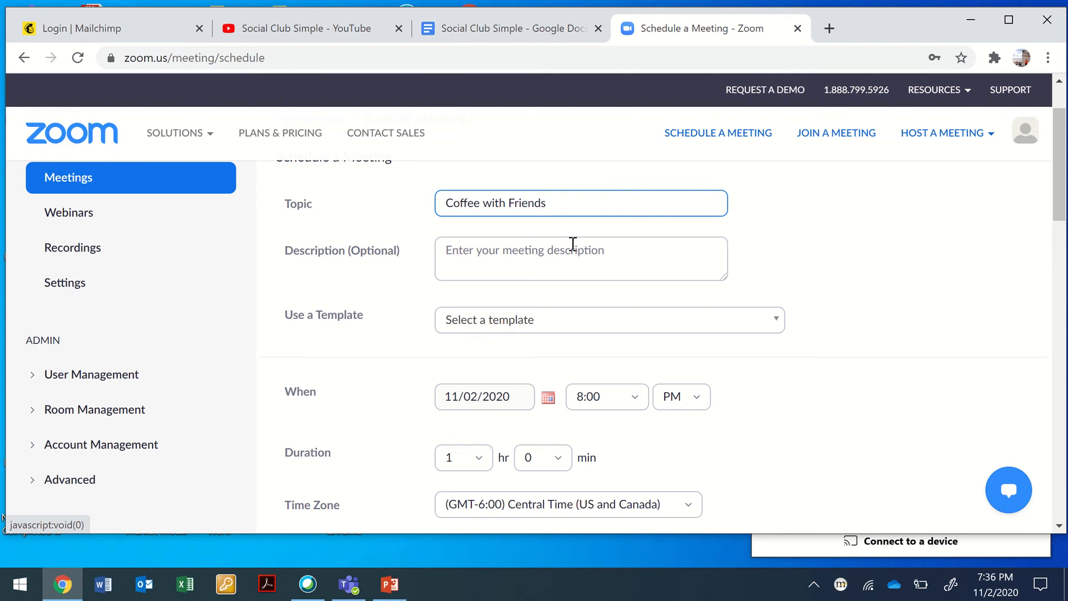
{"action": "scroll", "coordinate": [455, 306], "scroll_direction": "up", "scroll_amount": 1}
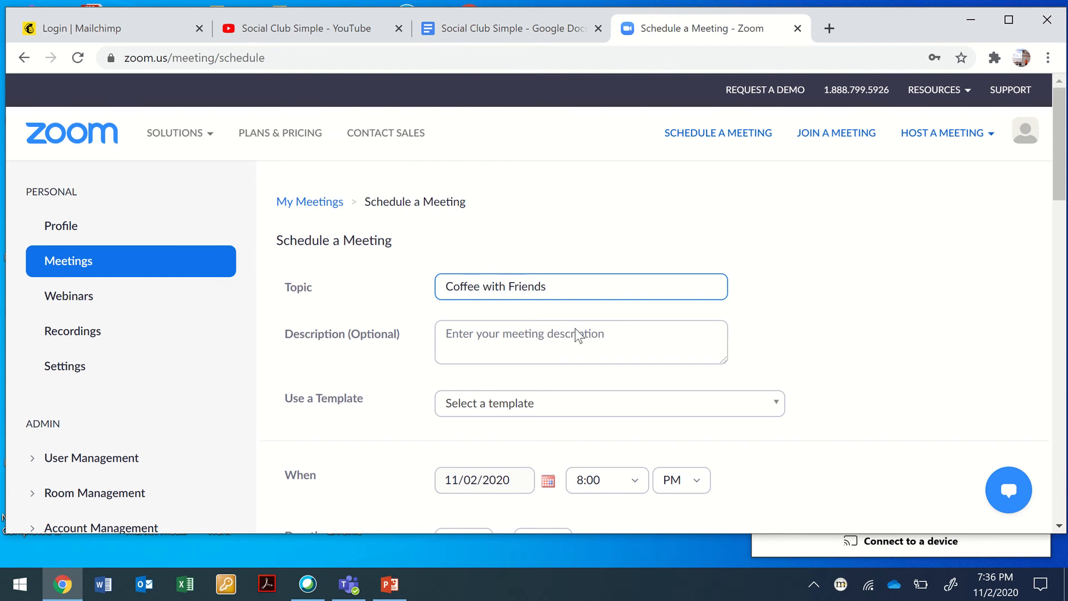
{"action": "scroll", "coordinate": [542, 451], "scroll_direction": "down", "scroll_amount": 1}
{"action": "left_click", "coordinate": [548, 398]}
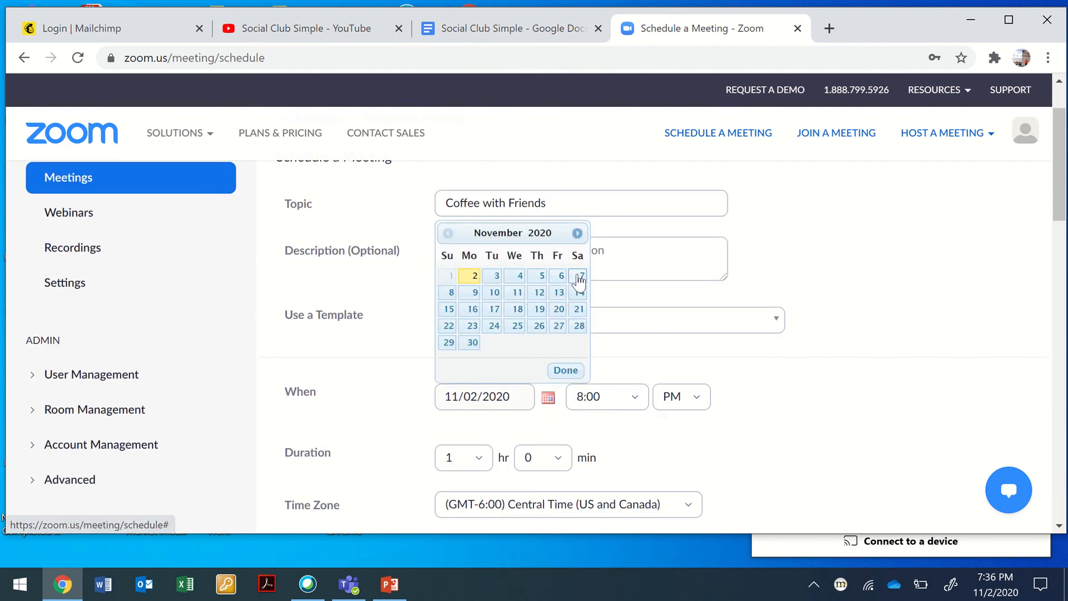
{"action": "left_click", "coordinate": [579, 276]}
{"action": "left_click", "coordinate": [635, 401]}
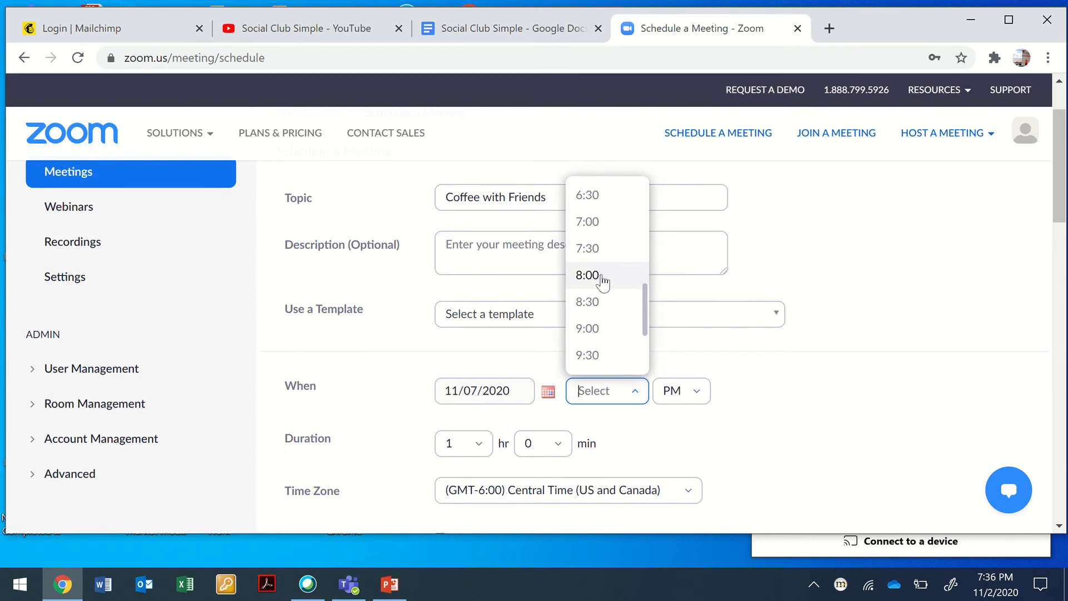
{"action": "left_click", "coordinate": [600, 276]}
{"action": "left_click", "coordinate": [694, 399]}
{"action": "left_click", "coordinate": [688, 426]}
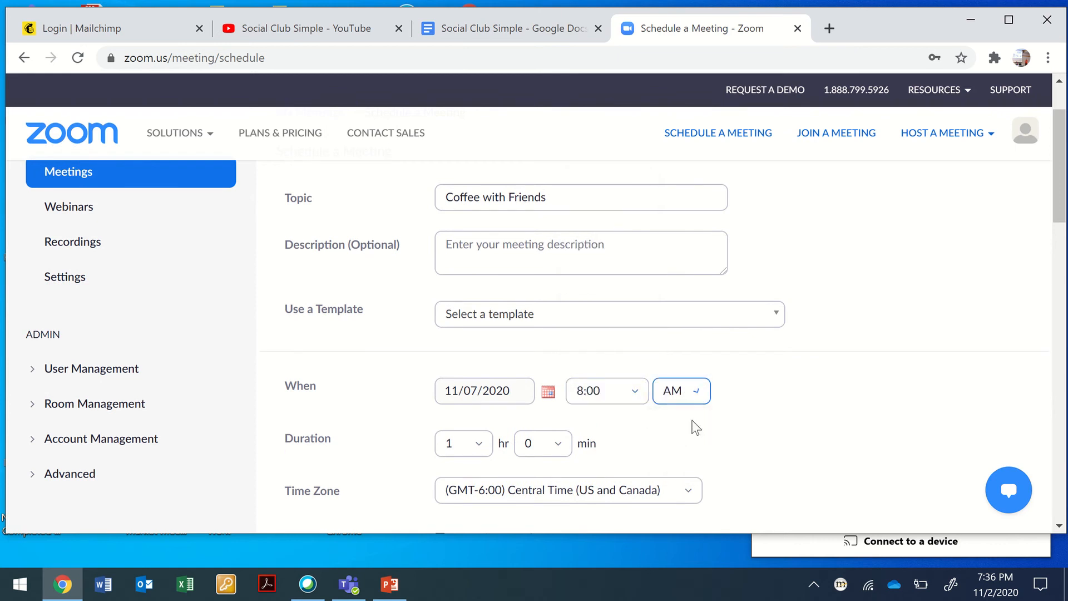
Set the meeting's duration to 0 hours and 45 minutes
{"action": "left_click", "coordinate": [480, 444]}
{"action": "left_click", "coordinate": [471, 259]}
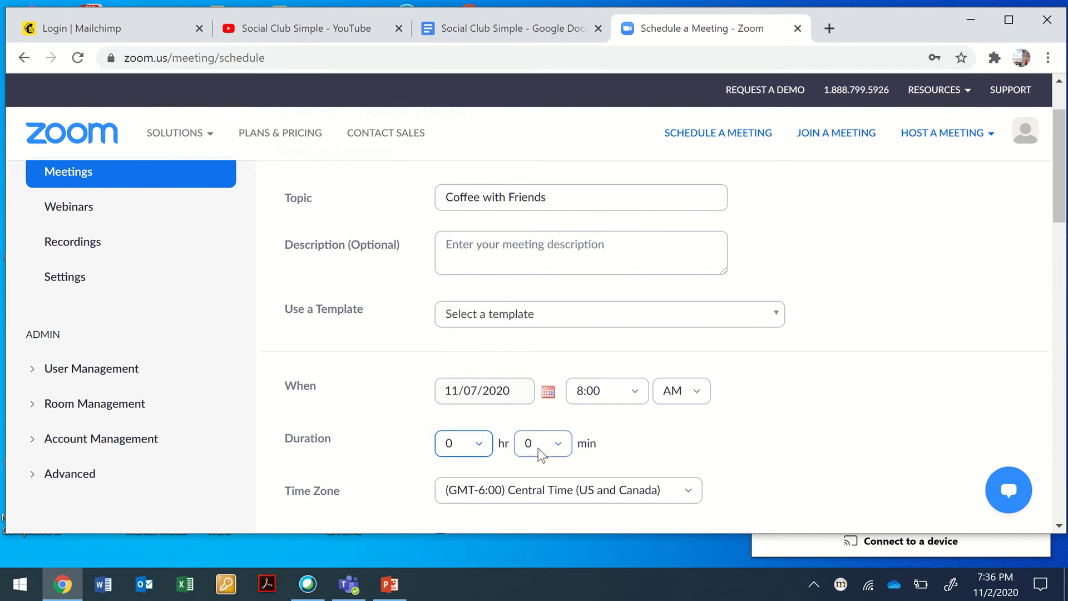
{"action": "left_click", "coordinate": [559, 445]}
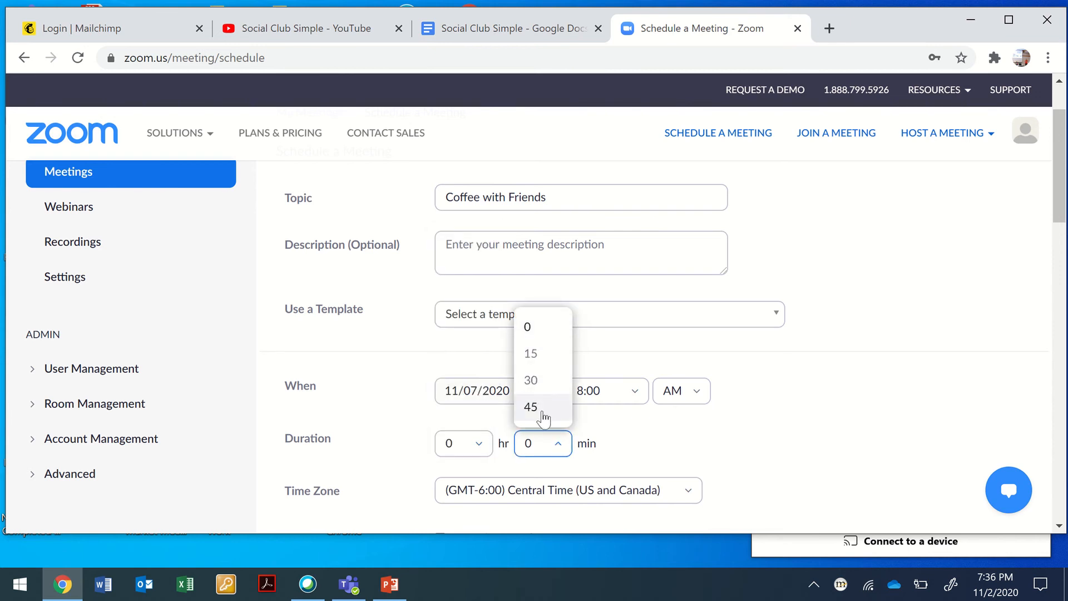
{"action": "left_click", "coordinate": [544, 408]}
{"action": "left_click", "coordinate": [605, 440]}
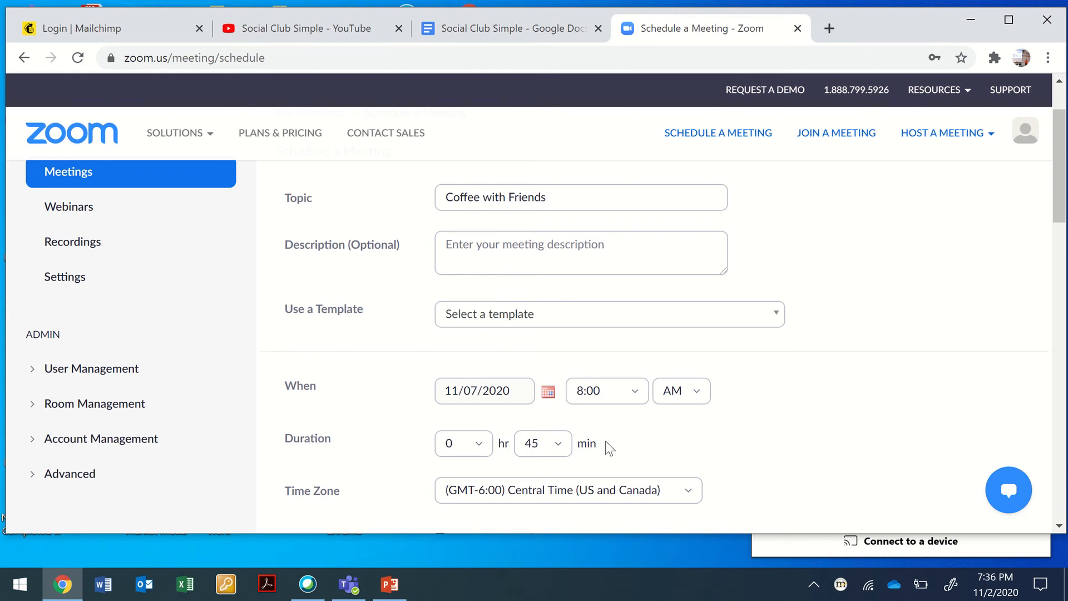
Turn off the passcode requirement in the meeting's security settings
{"action": "scroll", "coordinate": [605, 440], "scroll_direction": "down", "scroll_amount": 2}
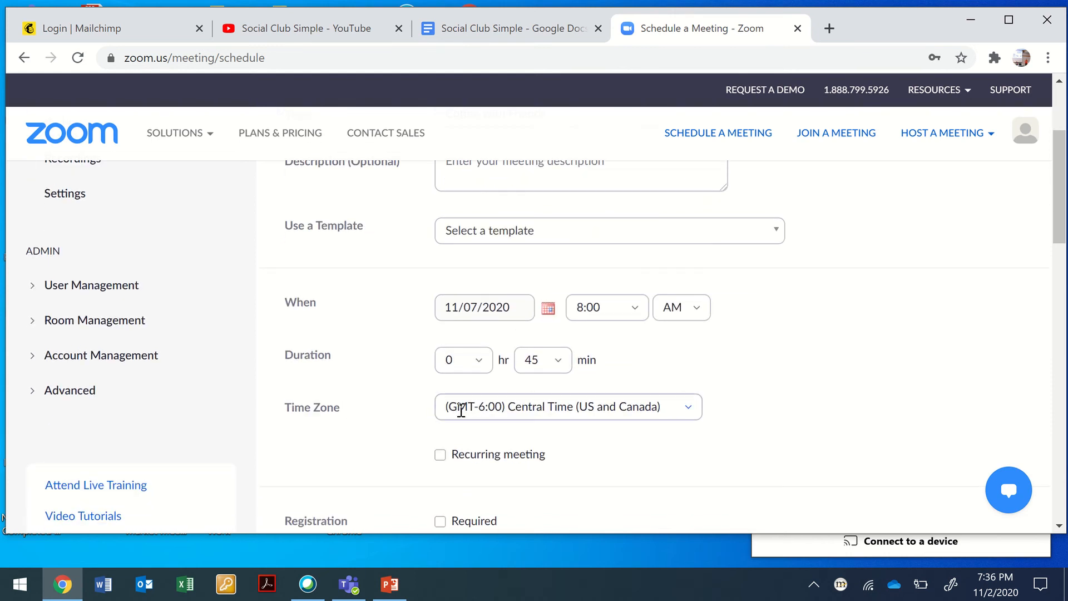
{"action": "left_click", "coordinate": [462, 413]}
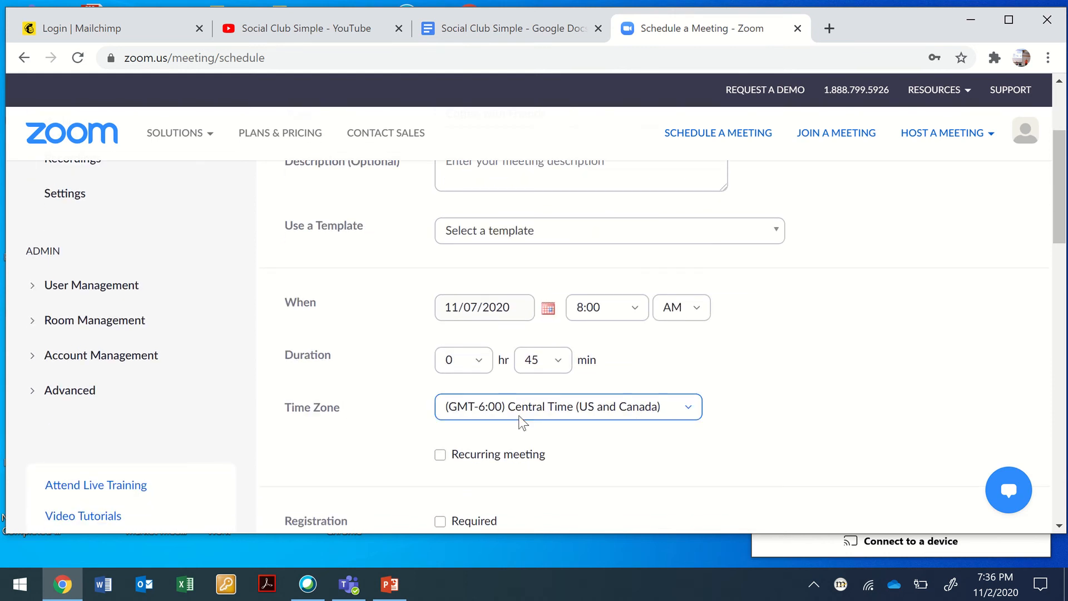
{"action": "scroll", "coordinate": [507, 435], "scroll_direction": "down", "scroll_amount": 1}
{"action": "scroll", "coordinate": [507, 435], "scroll_direction": "down", "scroll_amount": 1}
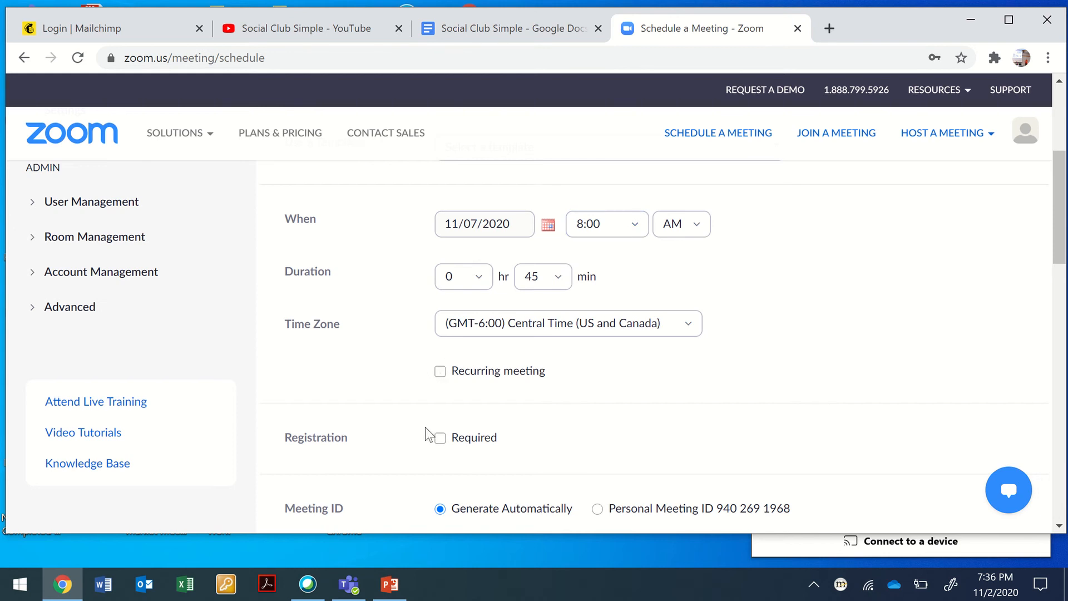
{"action": "scroll", "coordinate": [426, 435], "scroll_direction": "down", "scroll_amount": 1}
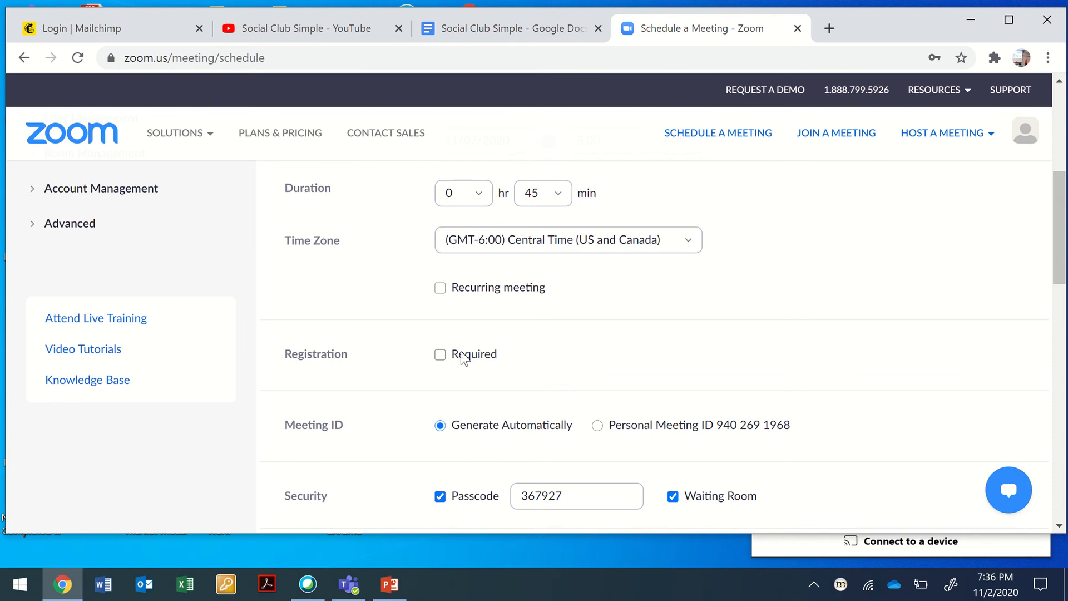
{"action": "scroll", "coordinate": [449, 361], "scroll_direction": "down", "scroll_amount": 1}
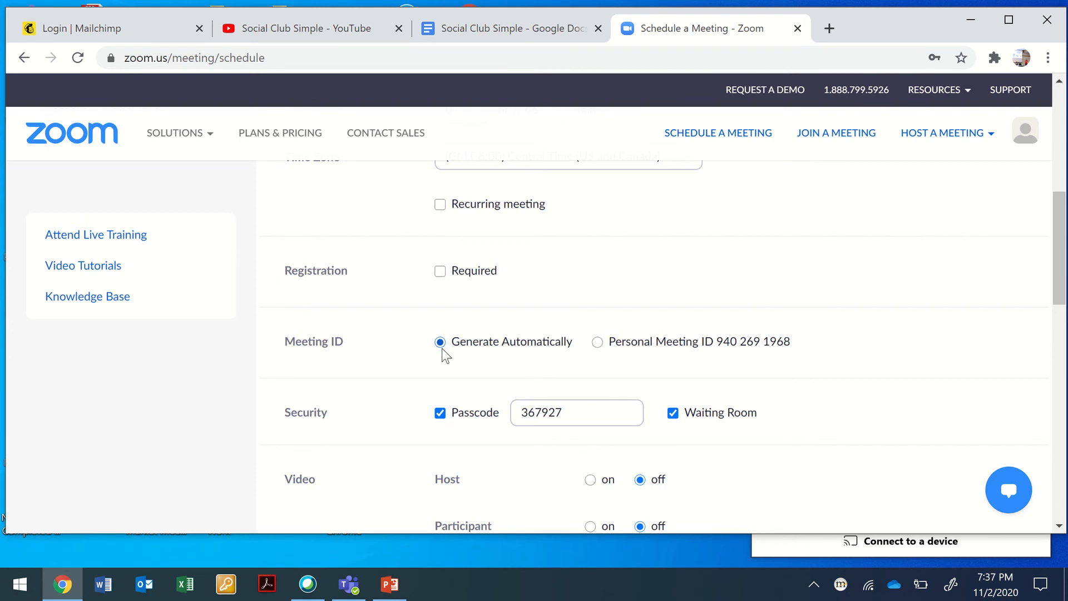
{"action": "scroll", "coordinate": [443, 356], "scroll_direction": "down", "scroll_amount": 1}
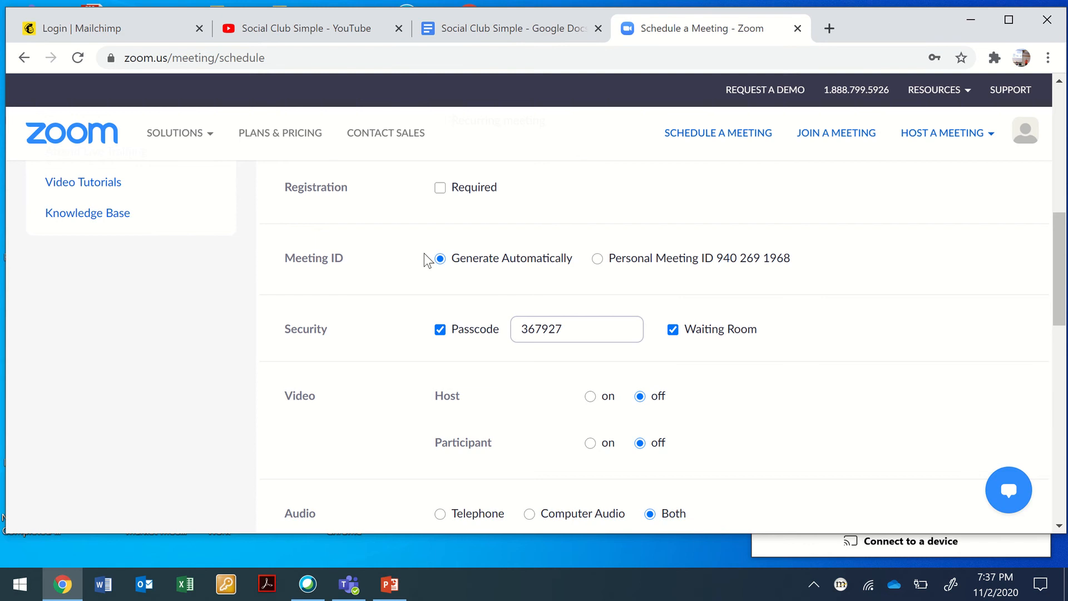
{"action": "left_click", "coordinate": [439, 330]}
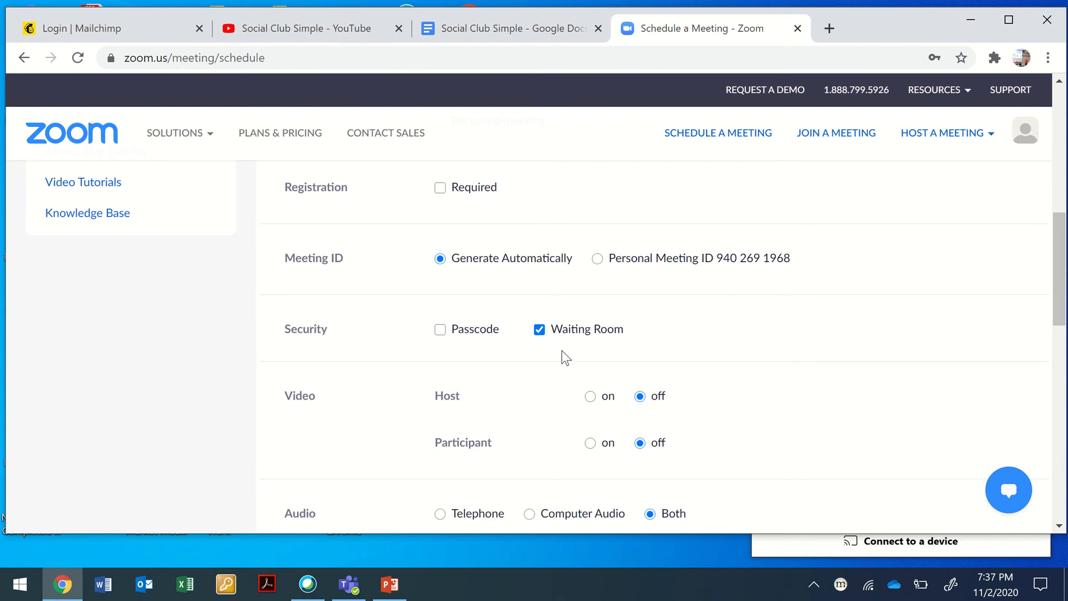
Turn video on for both the host and the participants
{"action": "scroll", "coordinate": [588, 395], "scroll_direction": "down", "scroll_amount": 2}
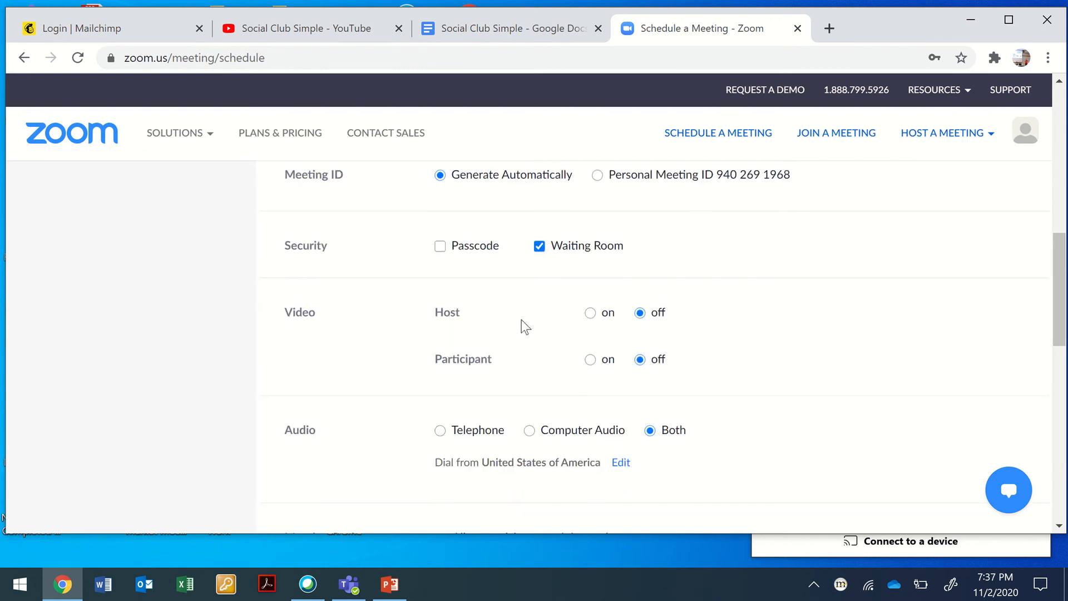
{"action": "left_click", "coordinate": [590, 313]}
{"action": "left_click", "coordinate": [591, 360]}
Enable the meeting option that allows participants to join anytime
{"action": "scroll", "coordinate": [571, 315], "scroll_direction": "down", "scroll_amount": 2}
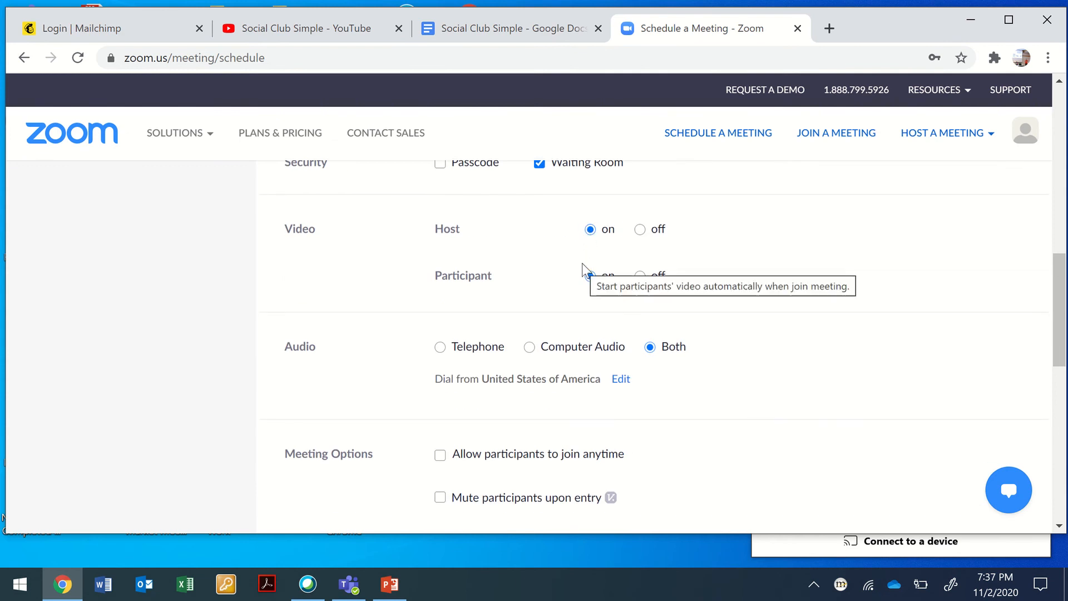
{"action": "scroll", "coordinate": [584, 372], "scroll_direction": "down", "scroll_amount": 2}
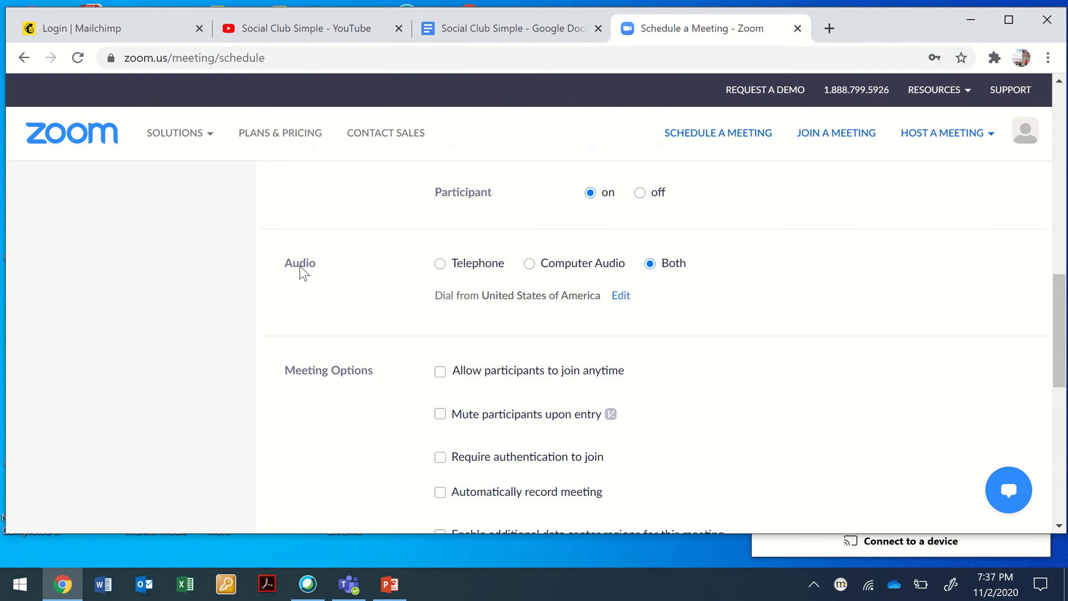
{"action": "scroll", "coordinate": [299, 267], "scroll_direction": "down", "scroll_amount": 2}
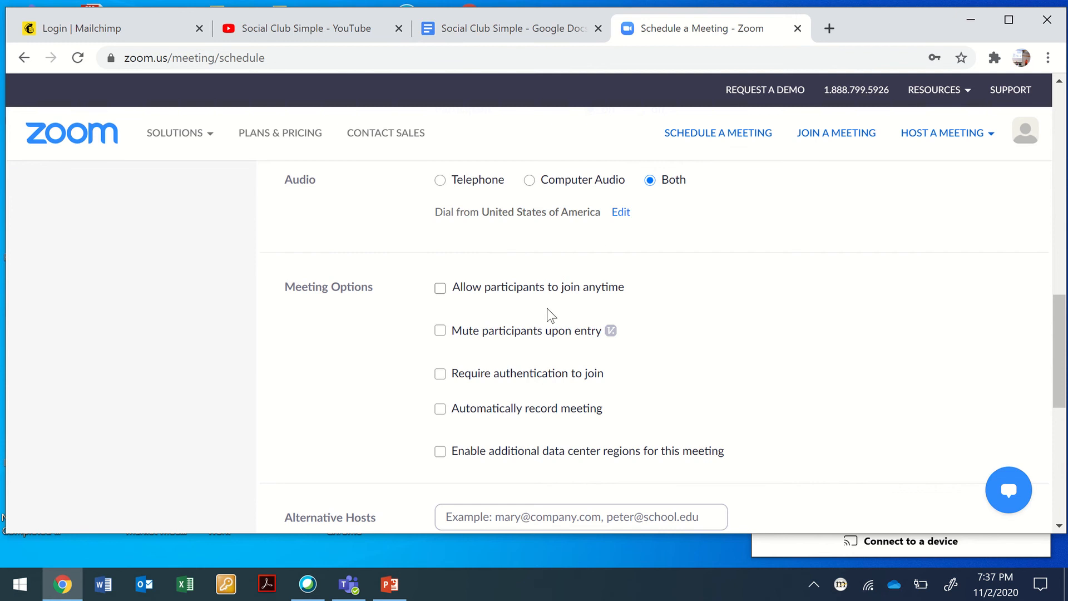
{"action": "scroll", "coordinate": [542, 334], "scroll_direction": "down", "scroll_amount": 1}
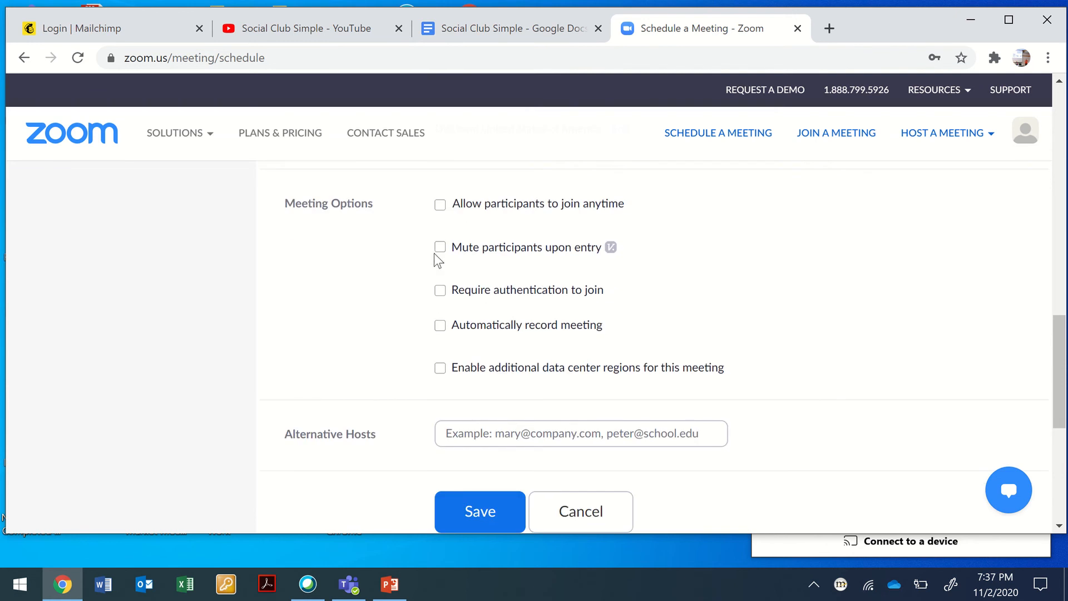
{"action": "scroll", "coordinate": [434, 255], "scroll_direction": "up", "scroll_amount": 1}
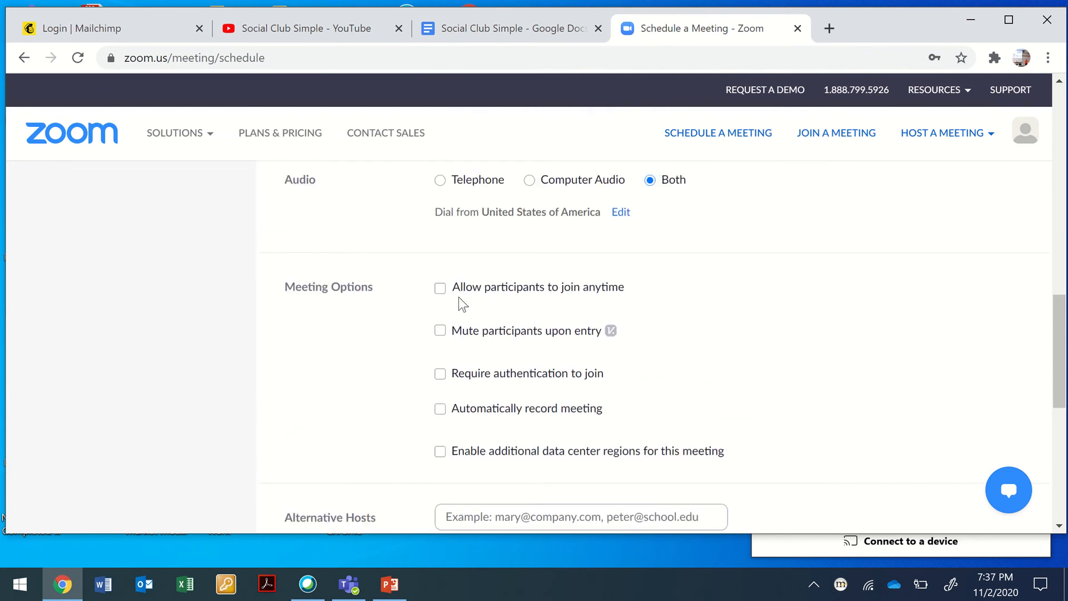
{"action": "left_click", "coordinate": [440, 287]}
Try the automatic recording and additional data center regions options, and turn both back off
{"action": "left_click", "coordinate": [559, 410]}
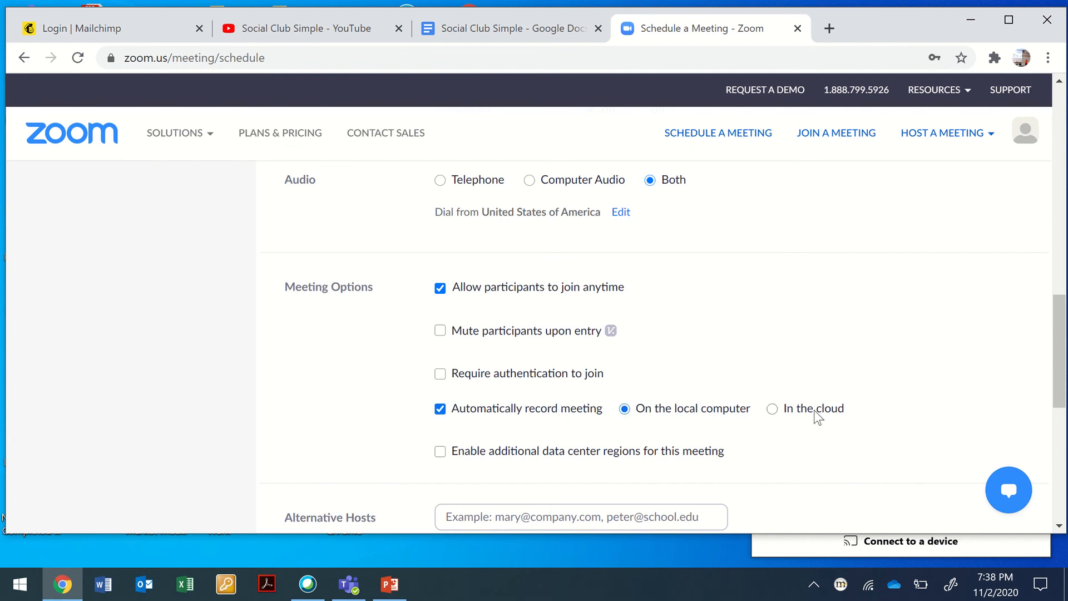
{"action": "left_click", "coordinate": [440, 409]}
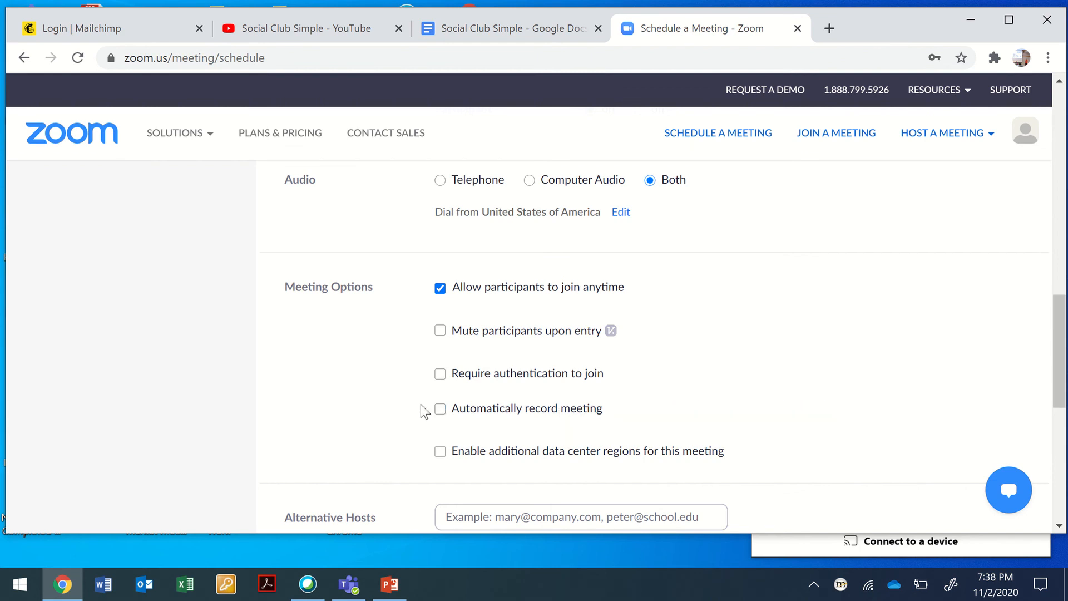
{"action": "scroll", "coordinate": [522, 462], "scroll_direction": "down", "scroll_amount": 2}
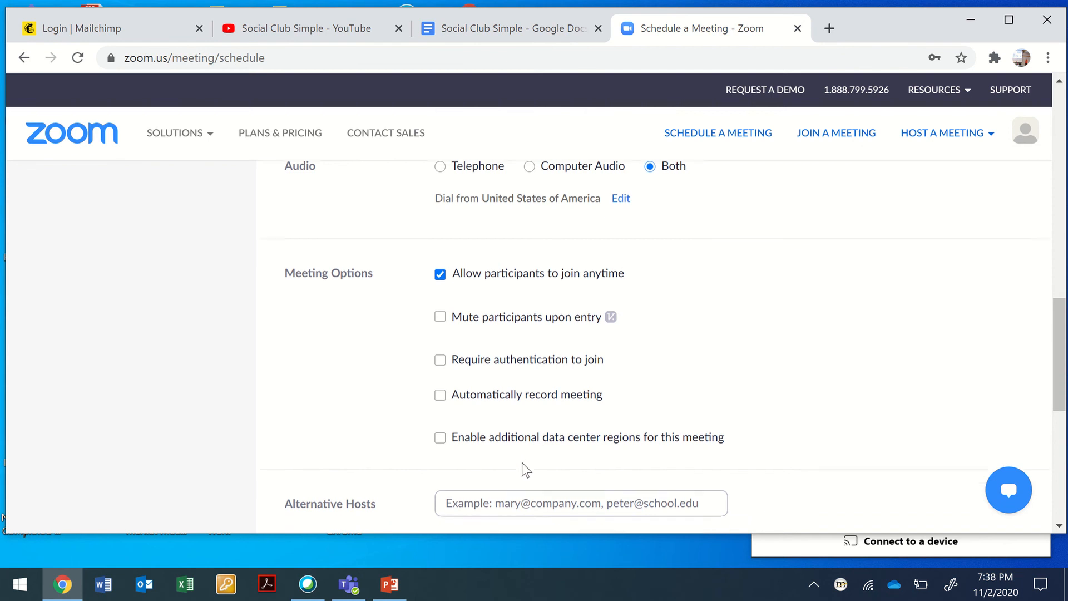
{"action": "left_click_drag", "start_coordinate": [507, 371], "coordinate": [558, 371]}
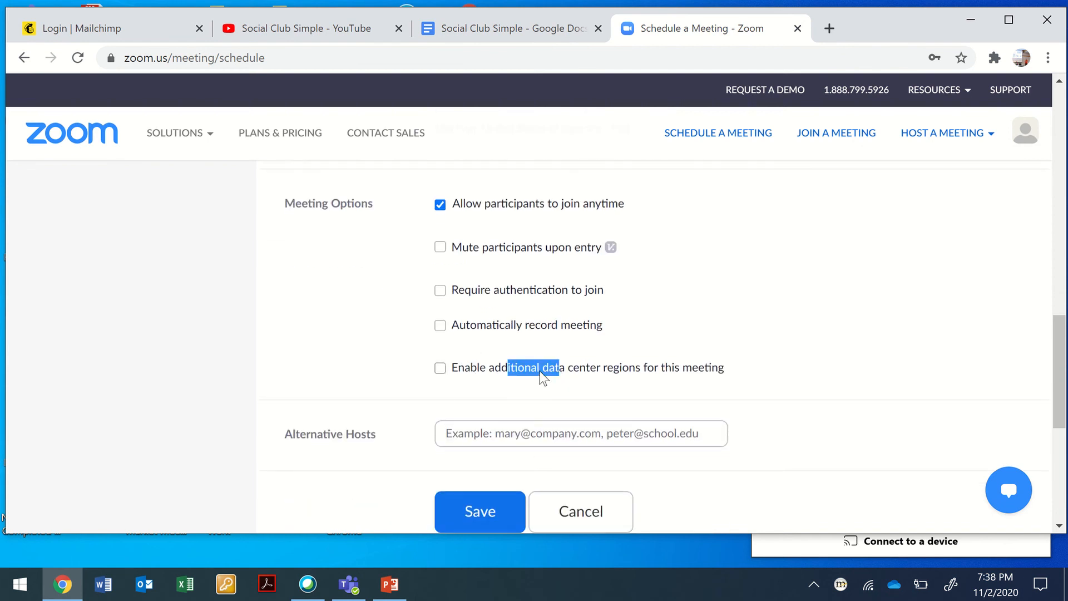
{"action": "left_click", "coordinate": [440, 369]}
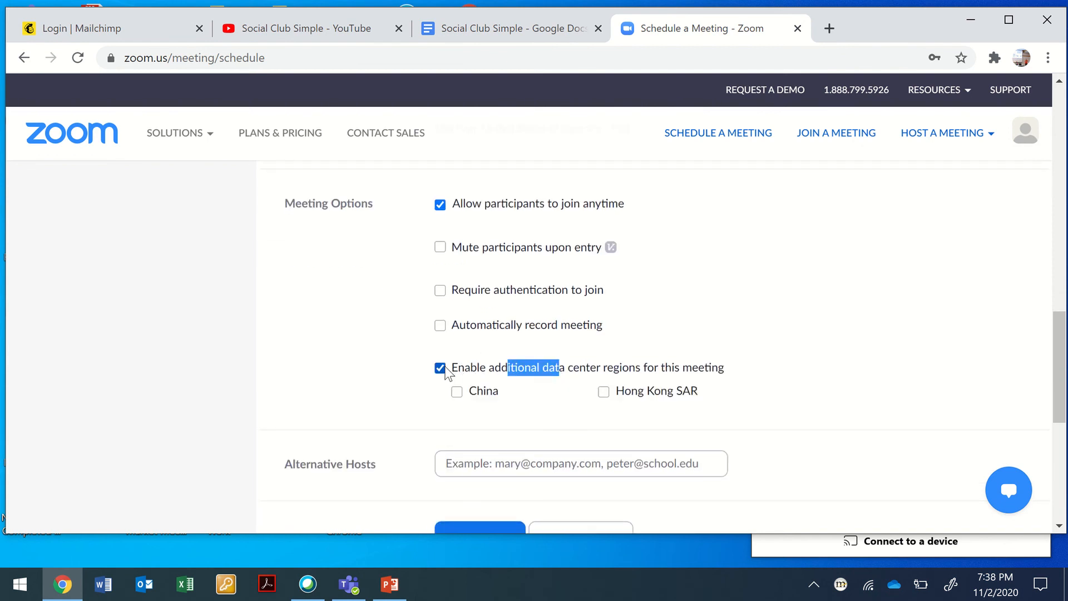
{"action": "left_click", "coordinate": [443, 370]}
{"action": "left_click", "coordinate": [575, 376]}
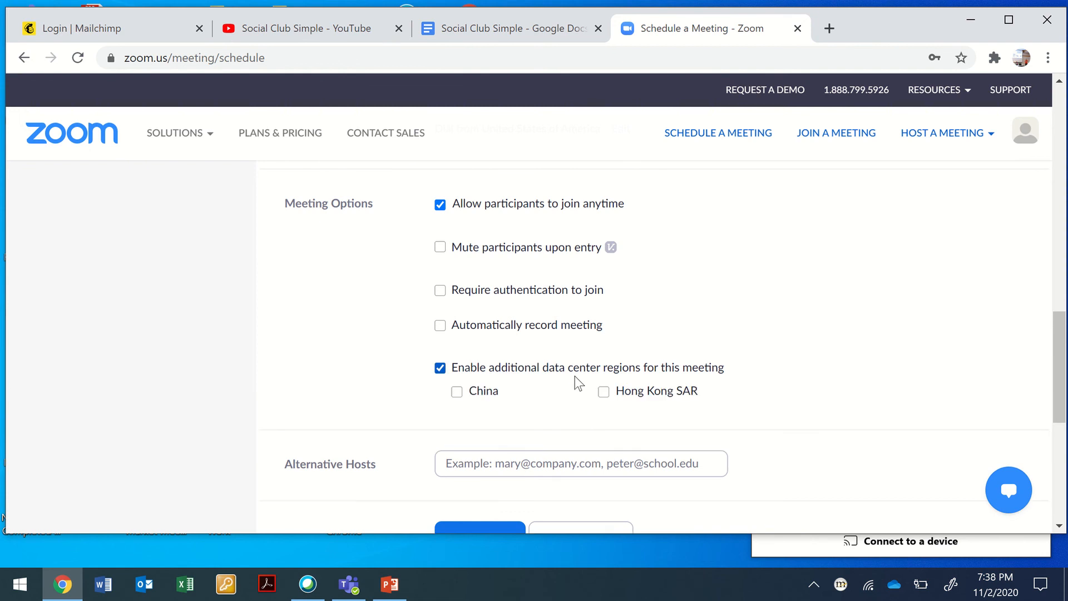
{"action": "left_click", "coordinate": [440, 367]}
Review the completed scheduling form and save the Coffee with Friends meeting
{"action": "scroll", "coordinate": [533, 404], "scroll_direction": "down", "scroll_amount": 2}
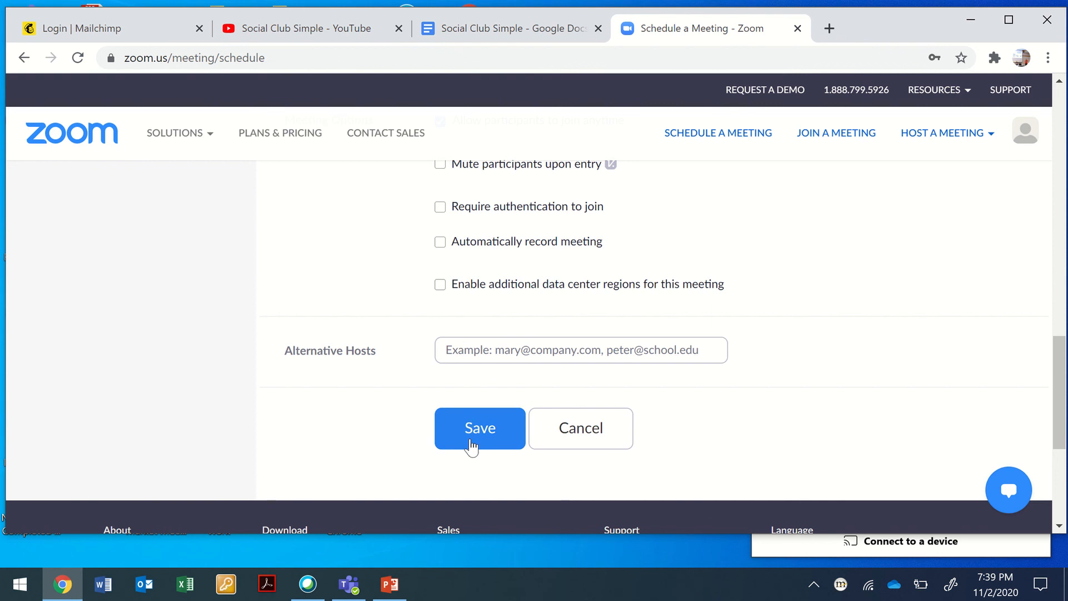
{"action": "left_click_drag", "start_coordinate": [1058, 342], "coordinate": [1029, 157]}
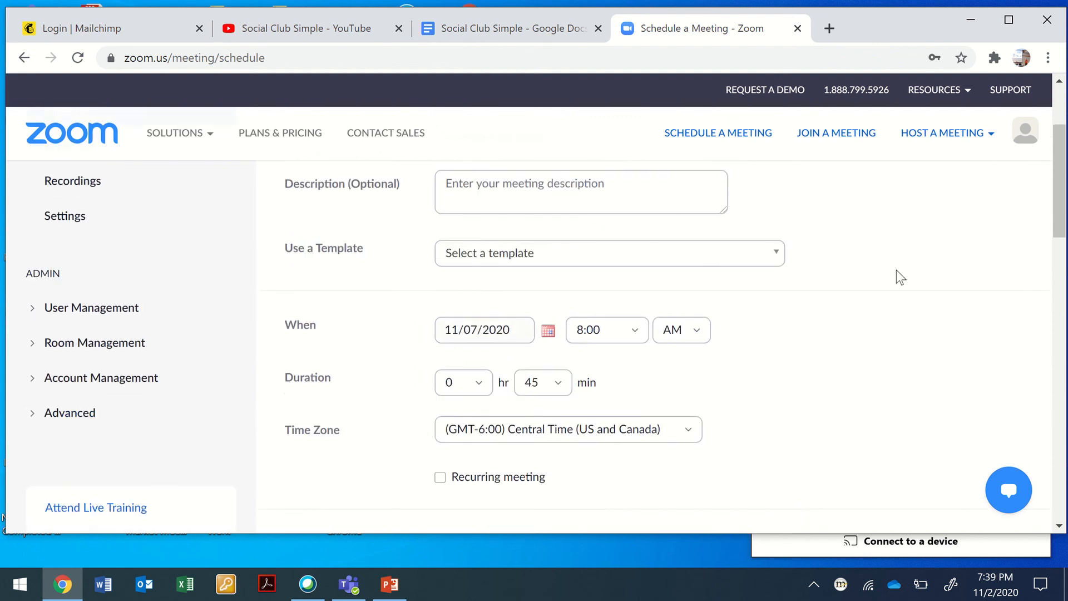
{"action": "scroll", "coordinate": [879, 275], "scroll_direction": "up", "scroll_amount": 1}
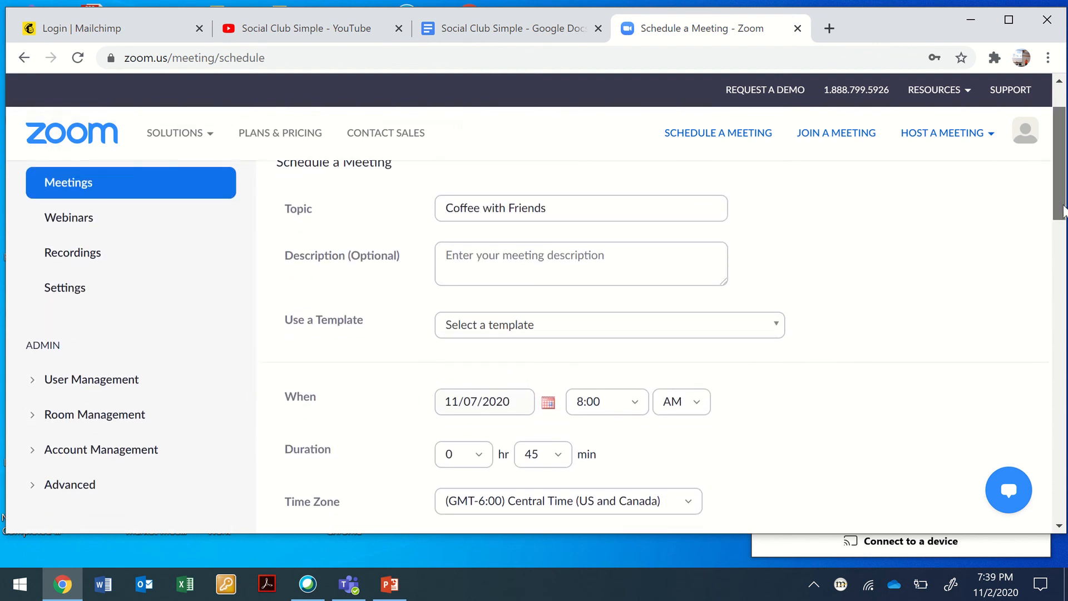
{"action": "scroll", "coordinate": [1063, 212], "scroll_direction": "down", "scroll_amount": 1}
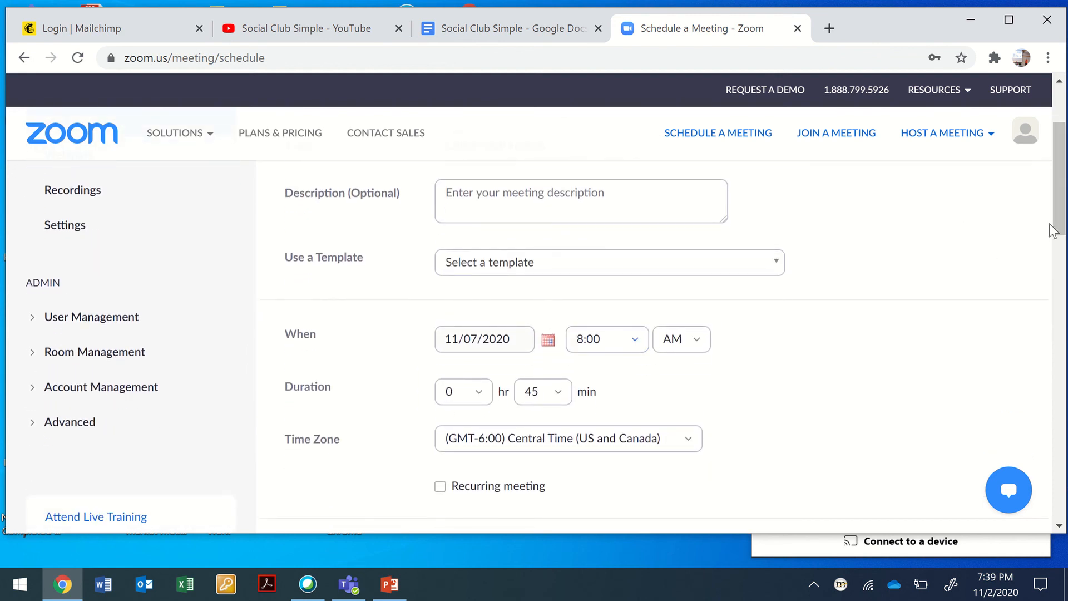
{"action": "left_click_drag", "start_coordinate": [1056, 225], "coordinate": [1042, 513]}
{"action": "scroll", "coordinate": [856, 372], "scroll_direction": "up", "scroll_amount": 3}
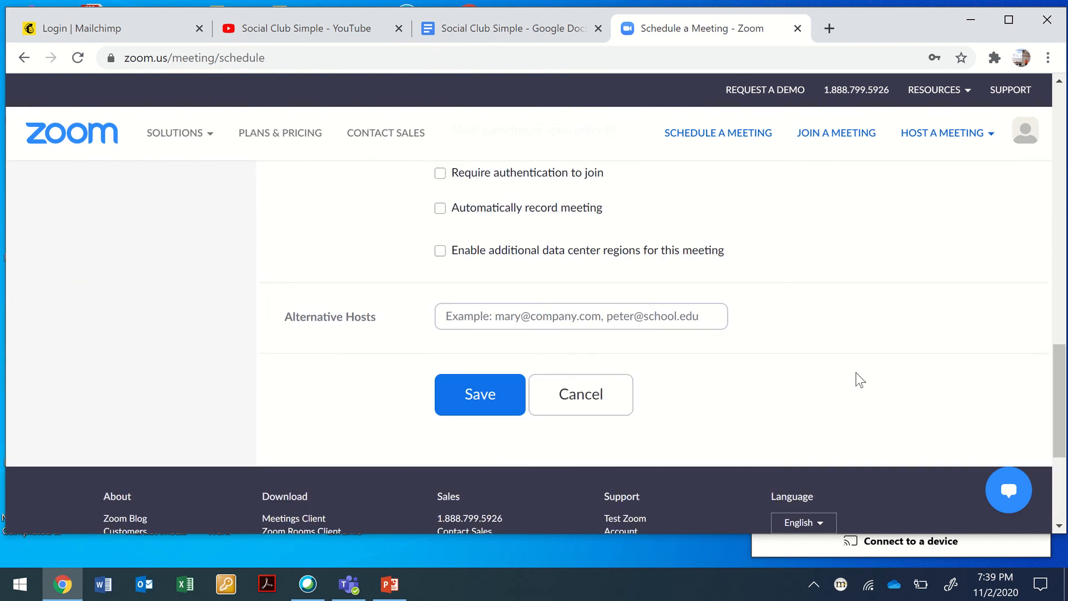
{"action": "left_click", "coordinate": [494, 405]}
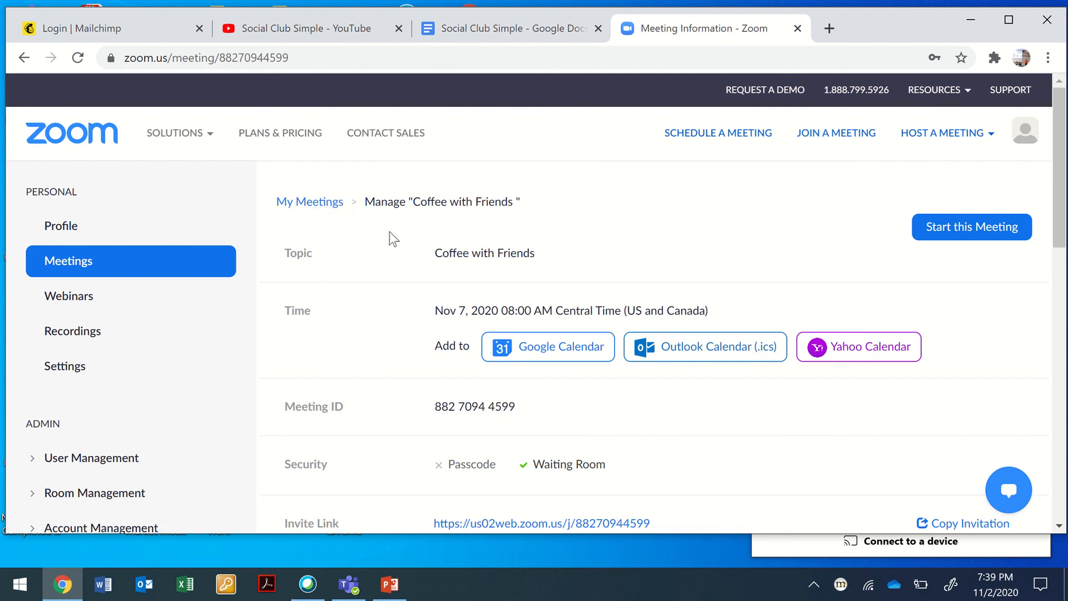
Copy the invite link from the saved meeting's details
{"action": "left_click_drag", "start_coordinate": [1061, 238], "coordinate": [1062, 253]}
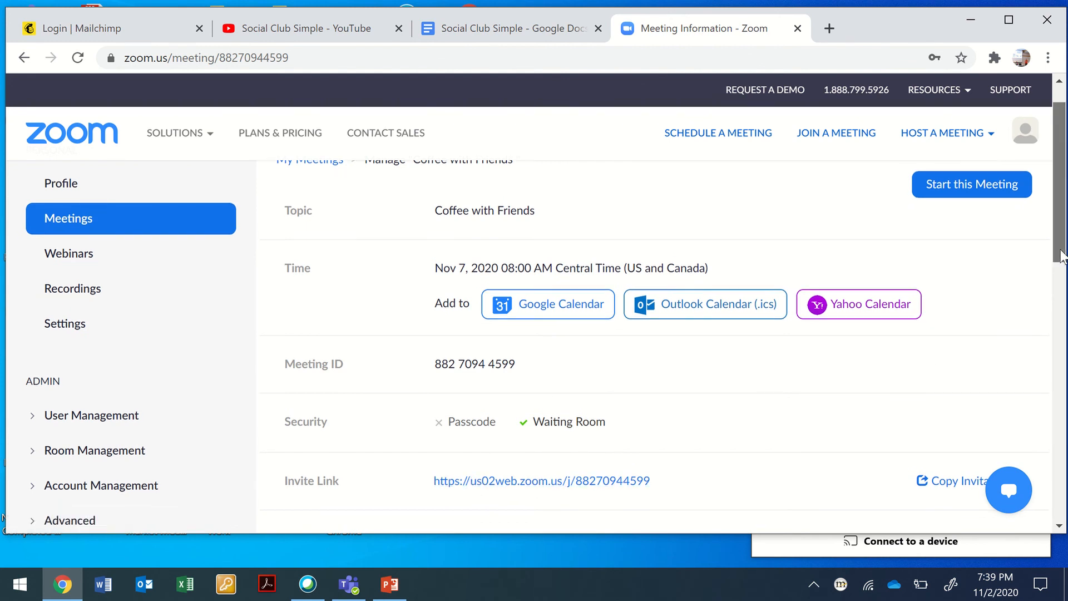
{"action": "left_click_drag", "start_coordinate": [1060, 252], "coordinate": [1059, 303]}
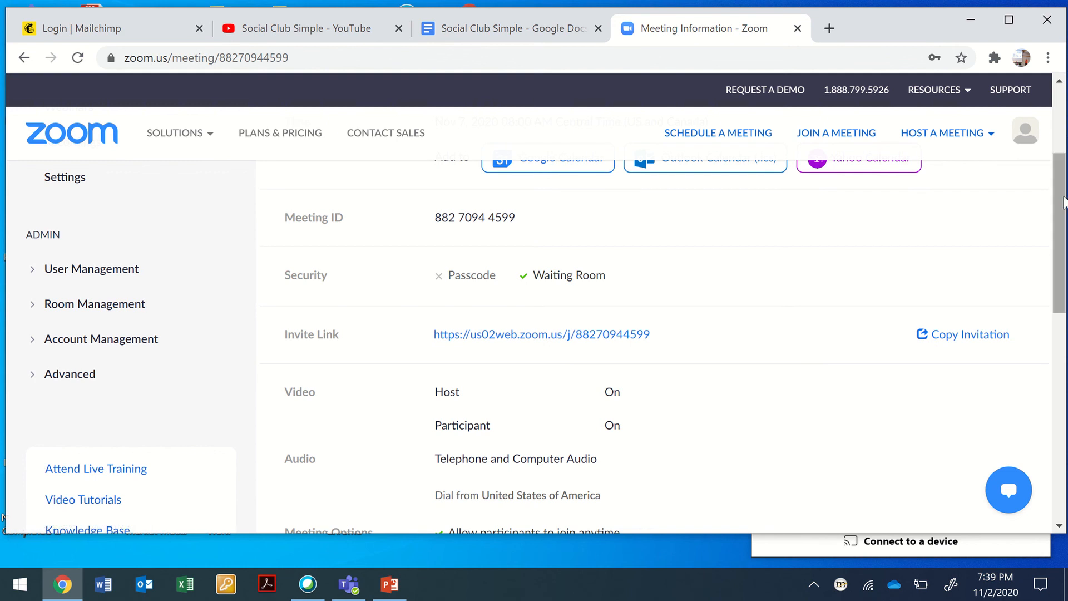
{"action": "scroll", "coordinate": [624, 299], "scroll_direction": "up", "scroll_amount": 3}
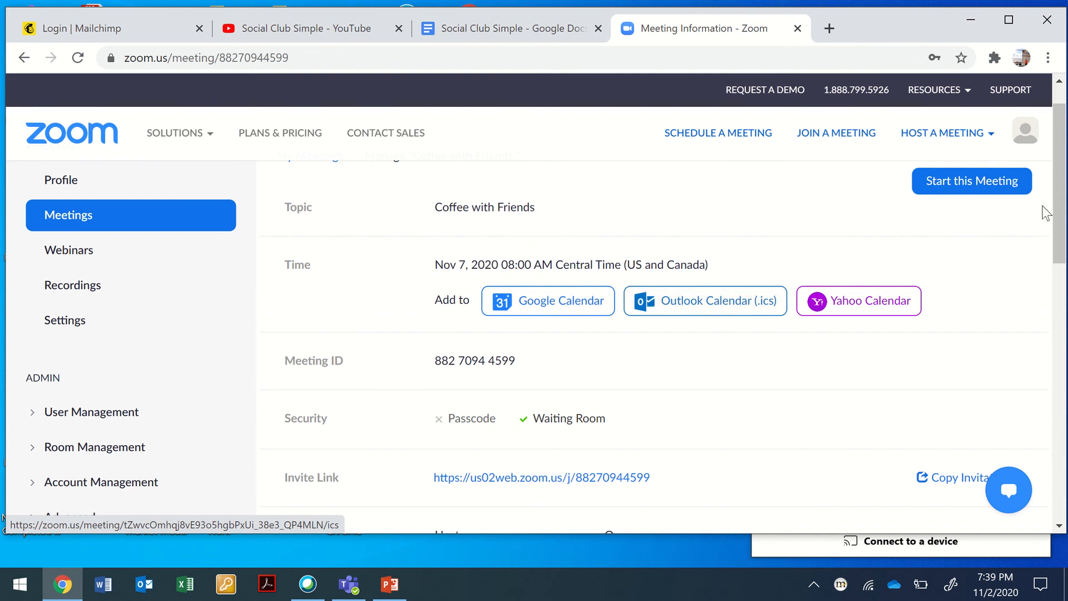
{"action": "left_click_drag", "start_coordinate": [1062, 248], "coordinate": [1061, 323]}
{"action": "left_click_drag", "start_coordinate": [654, 264], "coordinate": [433, 260]}
{"action": "right_click", "coordinate": [466, 267]}
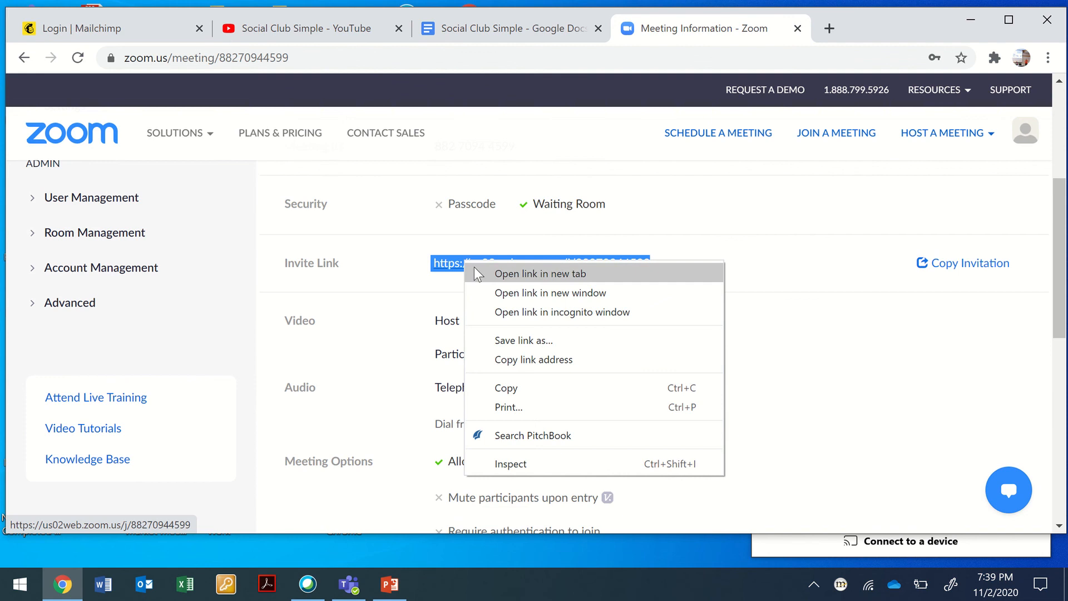
{"action": "left_click", "coordinate": [482, 389]}
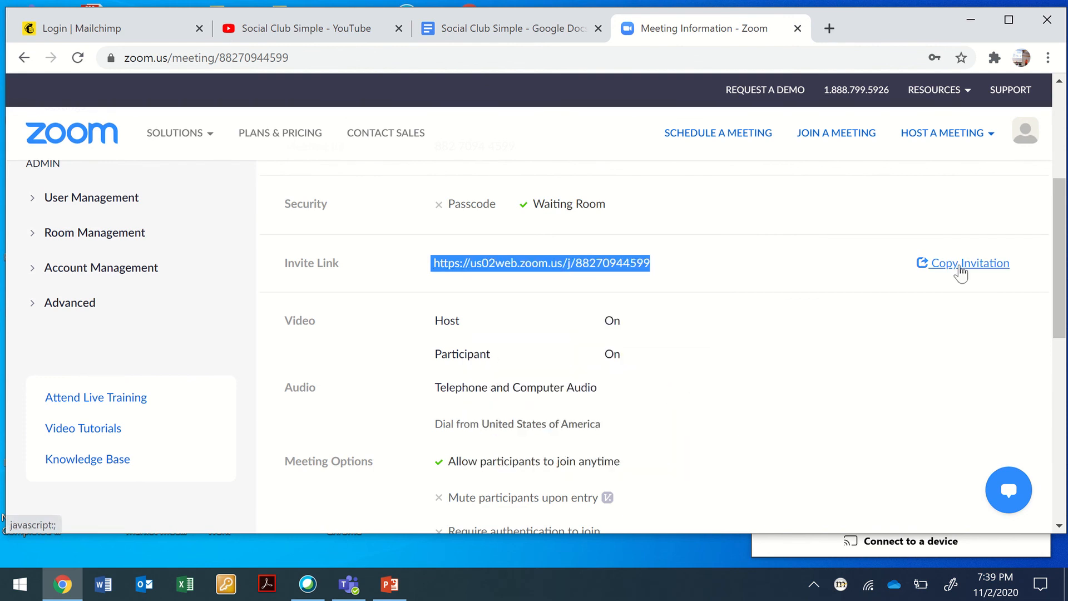
Open the full meeting invitation text for copying and highlight the Join Zoom Meeting link in it
{"action": "left_click", "coordinate": [868, 273]}
{"action": "left_click", "coordinate": [954, 267]}
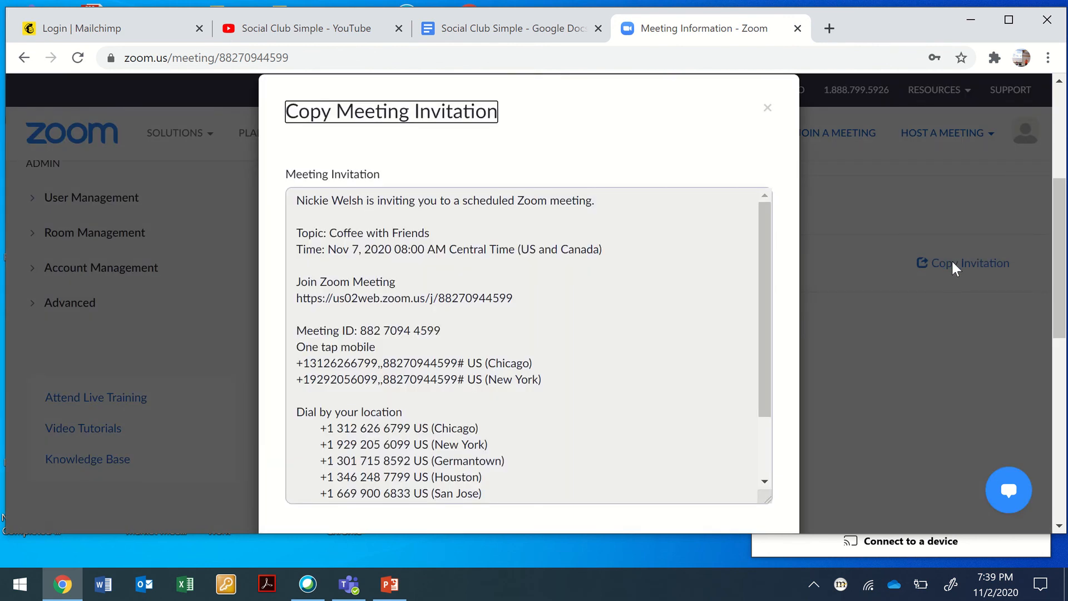
{"action": "left_click", "coordinate": [763, 263]}
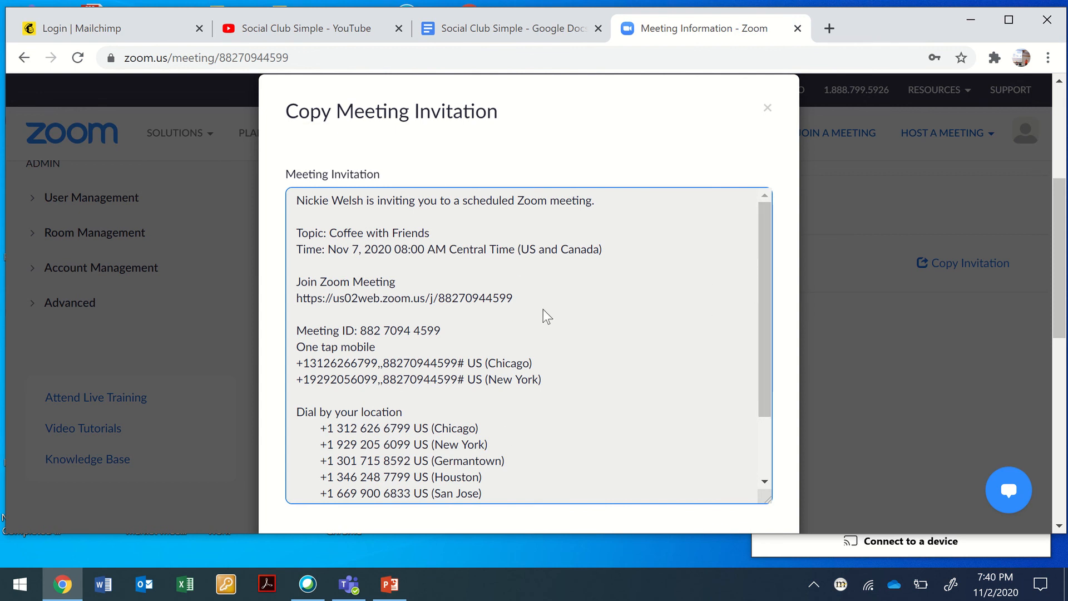
{"action": "left_click_drag", "start_coordinate": [529, 302], "coordinate": [282, 293]}
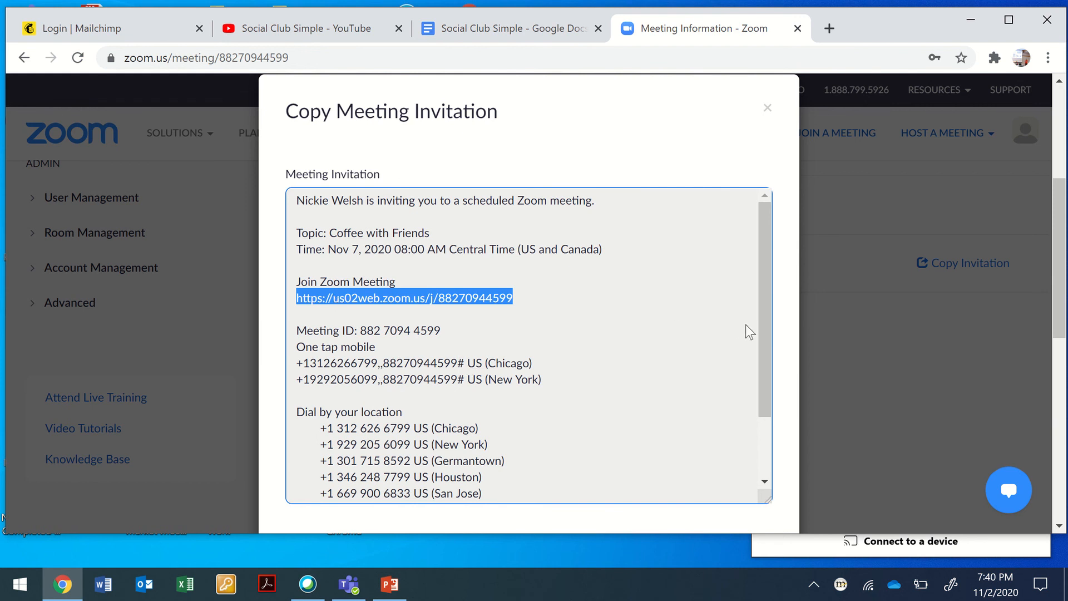
{"action": "left_click_drag", "start_coordinate": [765, 340], "coordinate": [748, 307]}
{"action": "left_click", "coordinate": [395, 304]}
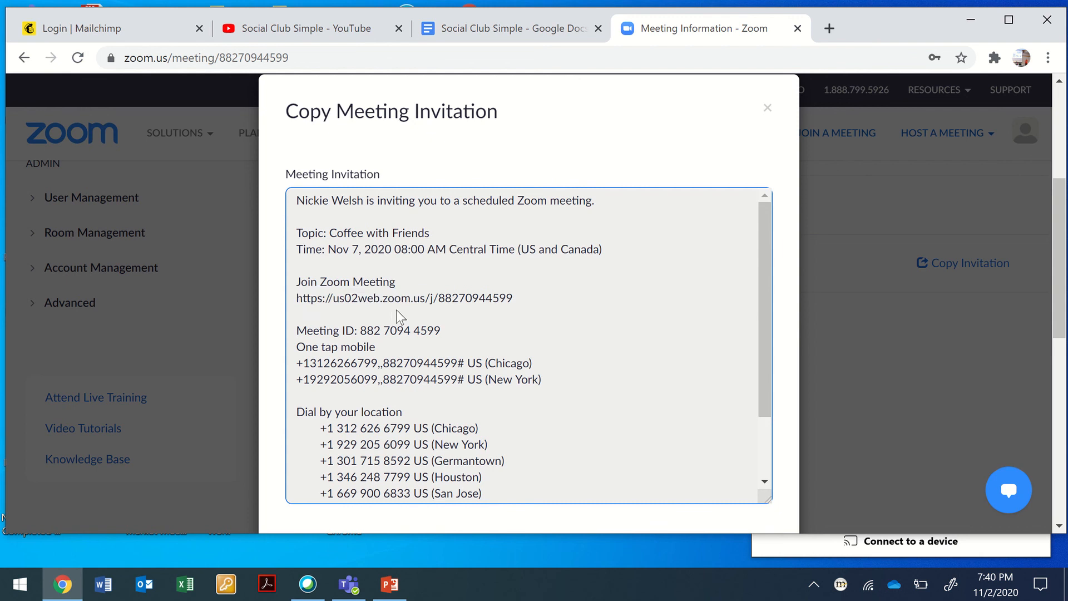
Select only the join link line again in the invitation text, and close the invitation
{"action": "left_click_drag", "start_coordinate": [521, 288], "coordinate": [388, 303]}
{"action": "left_click", "coordinate": [489, 311]}
{"action": "left_click_drag", "start_coordinate": [507, 299], "coordinate": [303, 301]}
{"action": "left_click", "coordinate": [521, 298]}
{"action": "left_click_drag", "start_coordinate": [522, 297], "coordinate": [287, 303]}
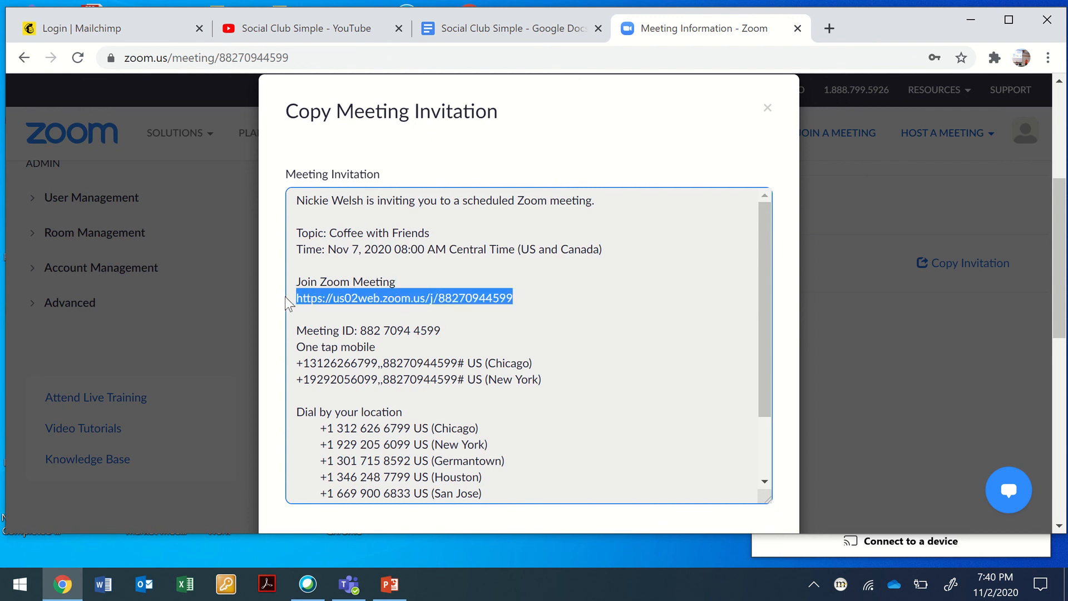
{"action": "left_click", "coordinate": [765, 111]}
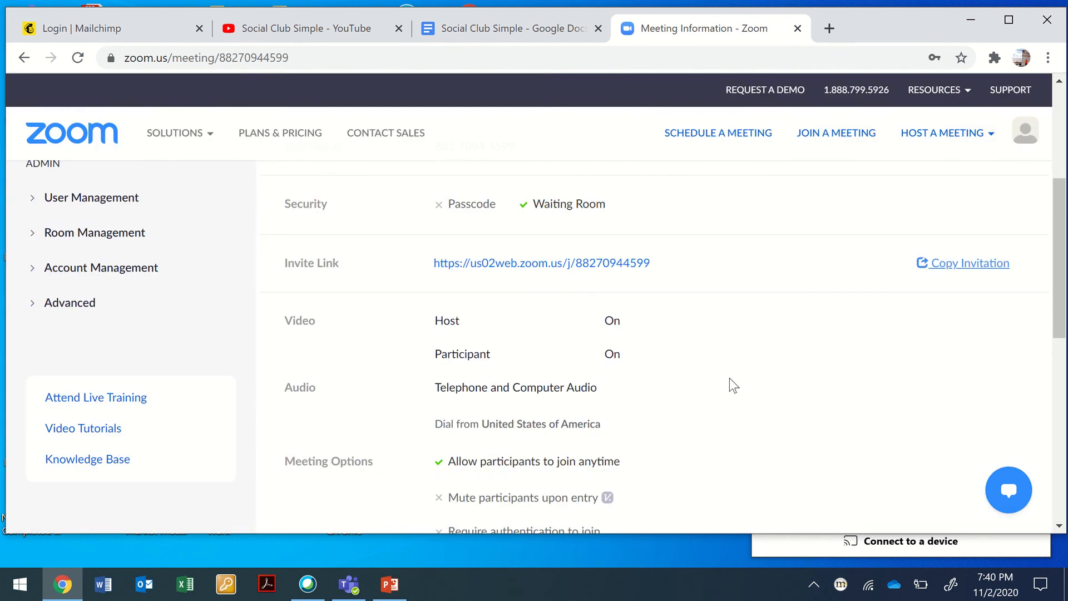
Review the saved meeting's video, audio and meeting options, and return to its invite link
{"action": "scroll", "coordinate": [734, 385], "scroll_direction": "down", "scroll_amount": 2}
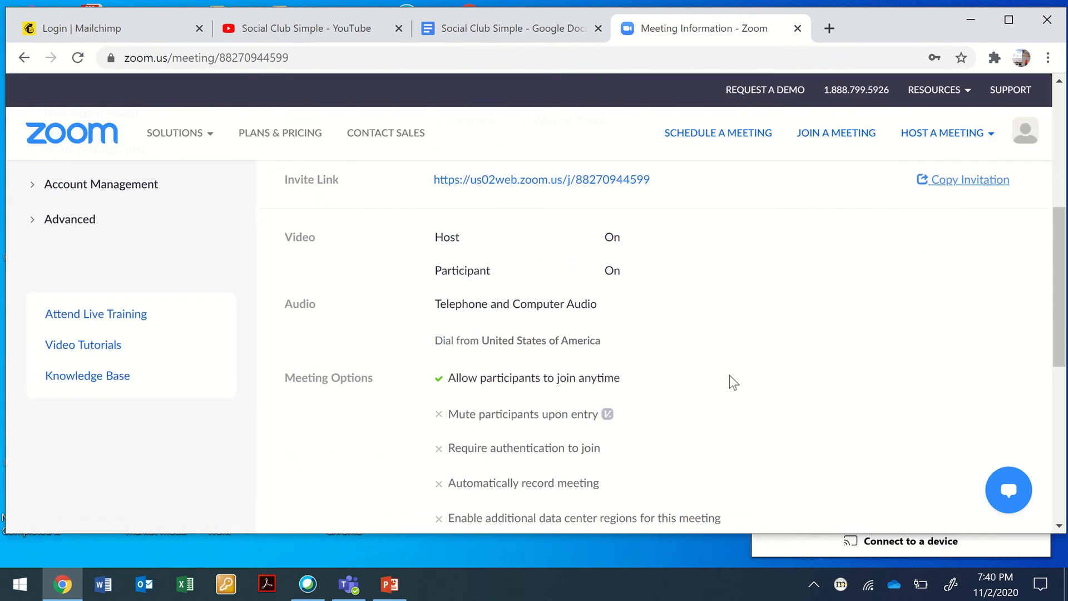
{"action": "scroll", "coordinate": [729, 376], "scroll_direction": "down", "scroll_amount": 4}
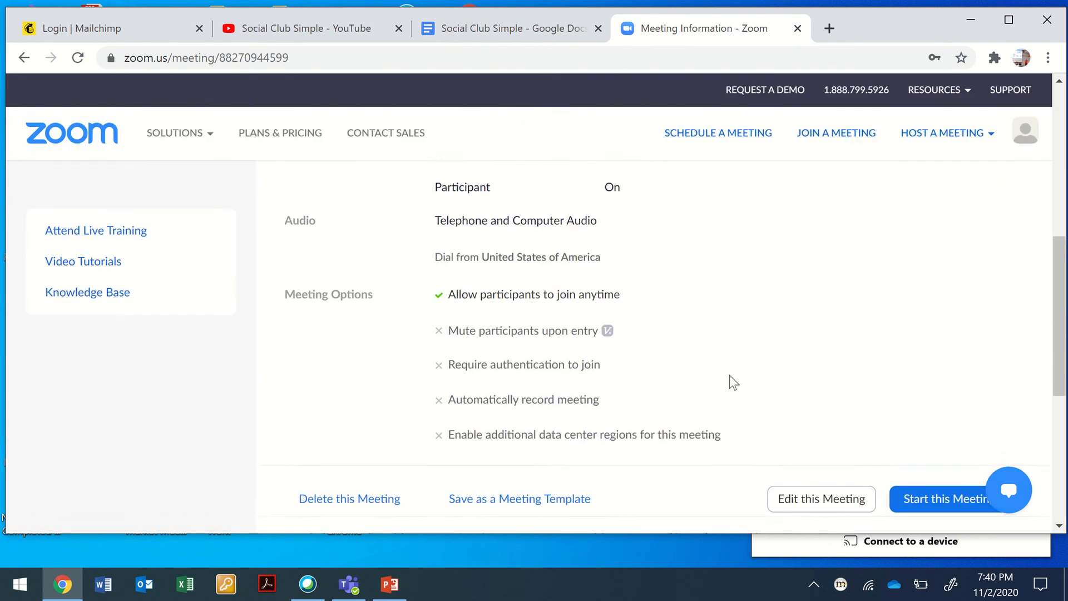
{"action": "scroll", "coordinate": [729, 375], "scroll_direction": "up", "scroll_amount": 12}
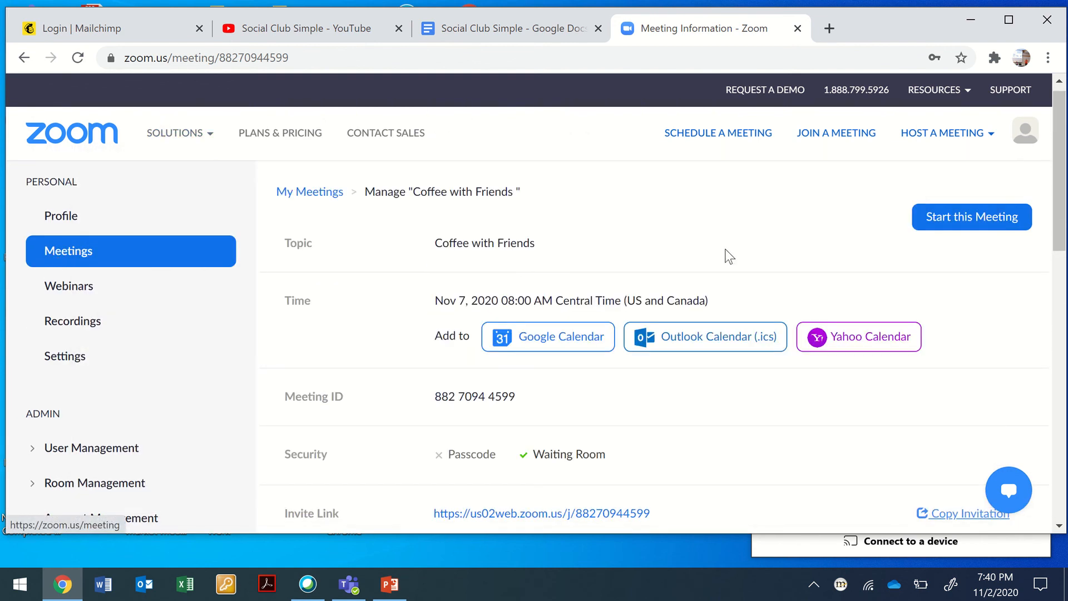
{"action": "scroll", "coordinate": [582, 458], "scroll_direction": "down", "scroll_amount": 1}
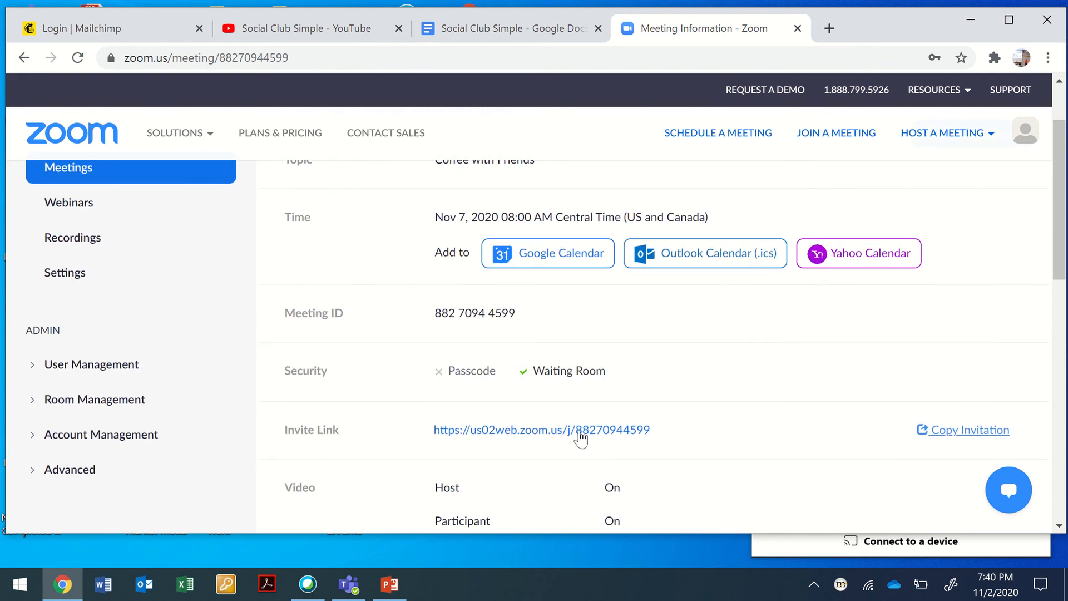
{"action": "left_click_drag", "start_coordinate": [580, 443], "coordinate": [653, 429]}
Open the list of upcoming meetings and find Coffee with Friends under Sat, Nov 7
{"action": "scroll", "coordinate": [118, 289], "scroll_direction": "up", "scroll_amount": 2}
{"action": "left_click", "coordinate": [90, 264]}
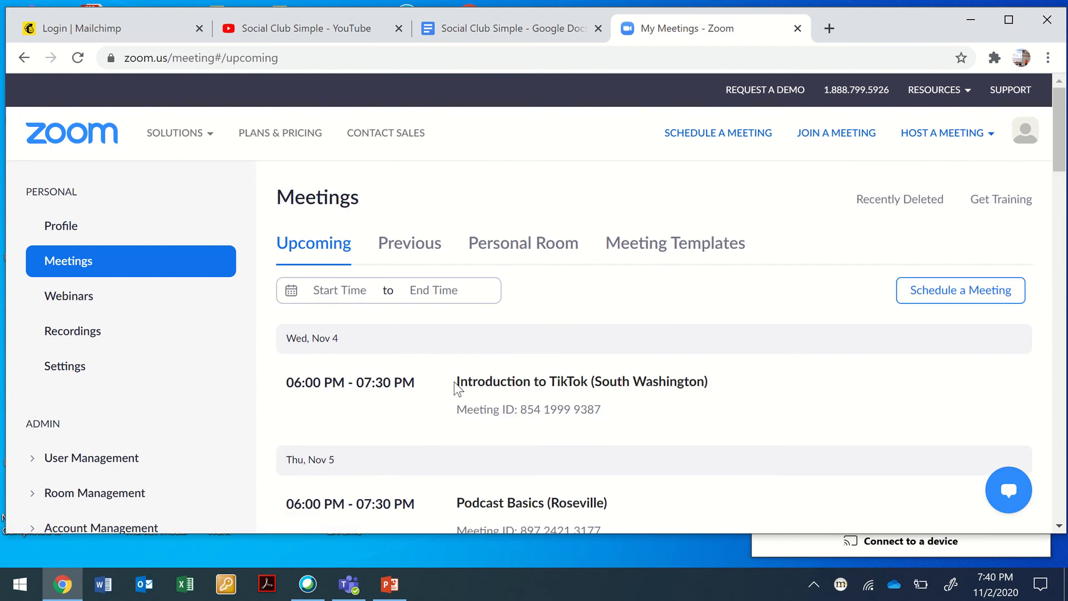
{"action": "scroll", "coordinate": [454, 382], "scroll_direction": "down", "scroll_amount": 1}
{"action": "scroll", "coordinate": [454, 382], "scroll_direction": "down", "scroll_amount": 4}
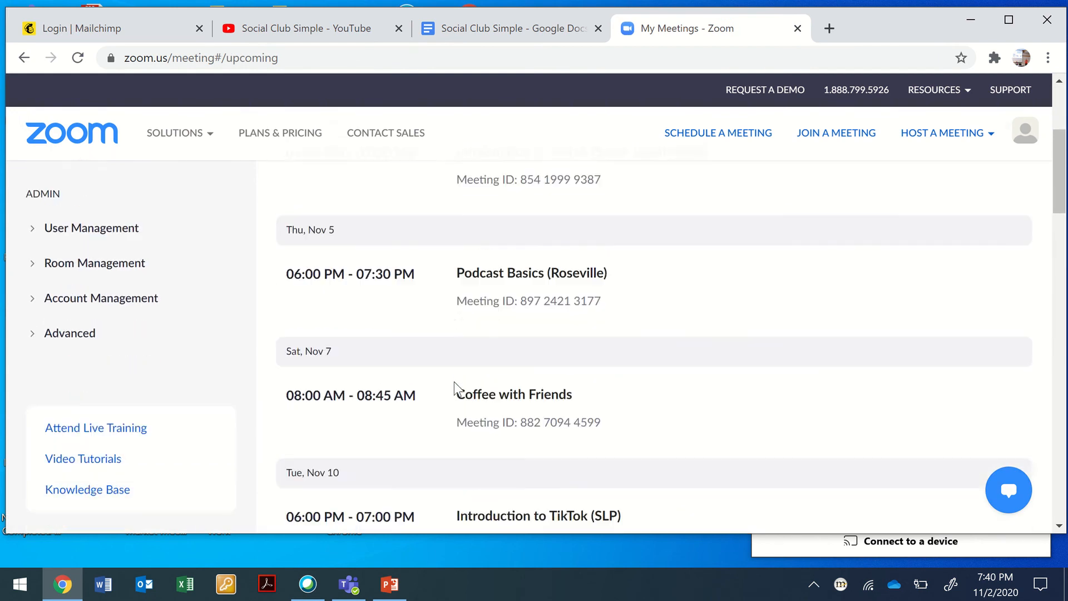